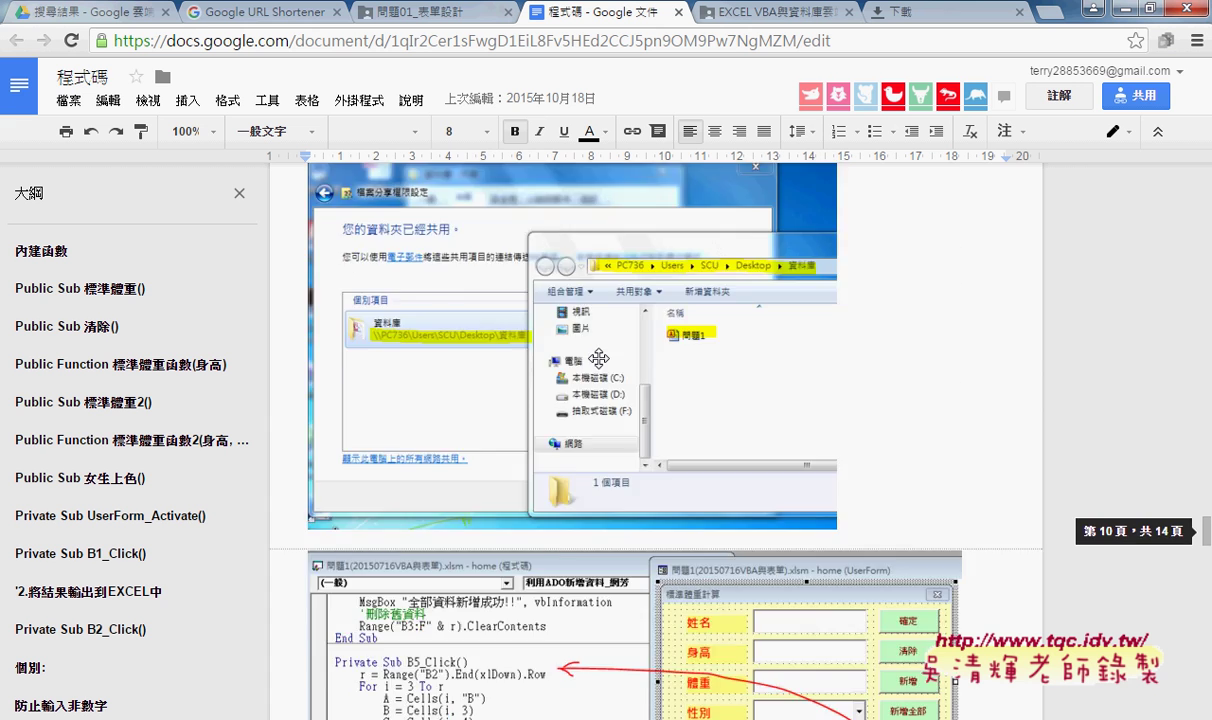
# Scroll the code notes document to the screenshot of the finished 標準體重計算 form
pyautogui.scroll(10, 598, 358)
pyautogui.scroll(5, 598, 358)
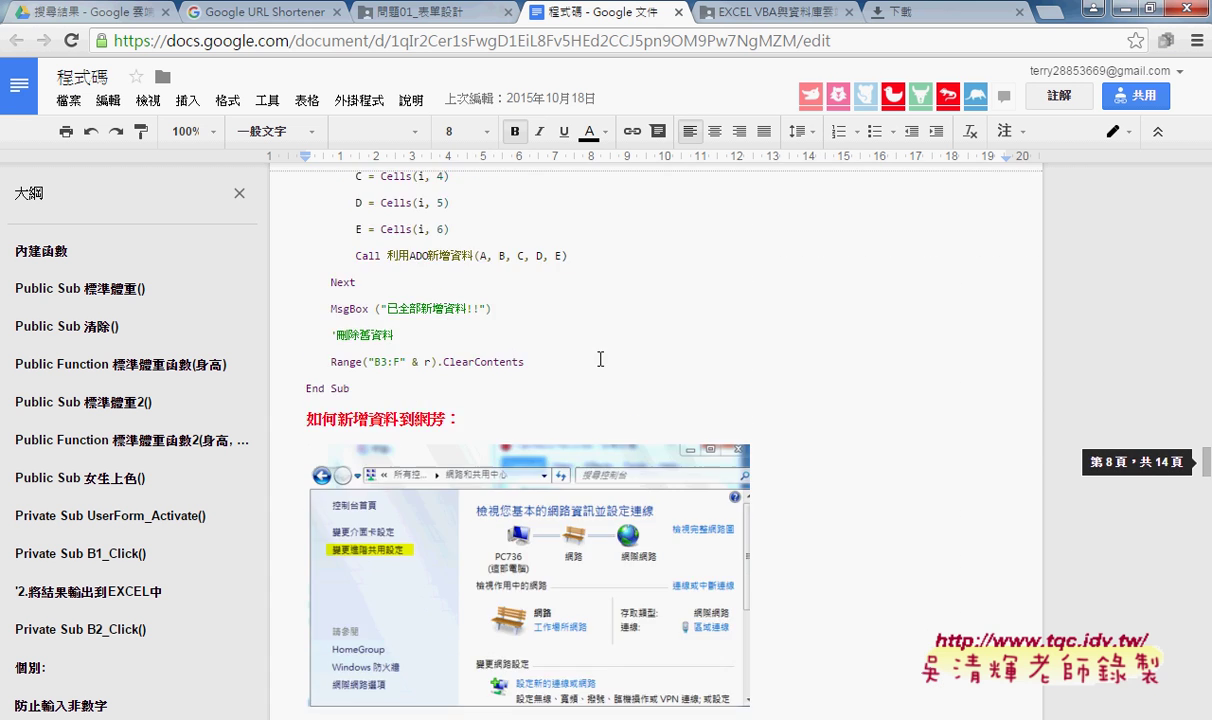
pyautogui.scroll(7, 598, 358)
pyautogui.scroll(4, 598, 358)
pyautogui.scroll(-2, 598, 358)
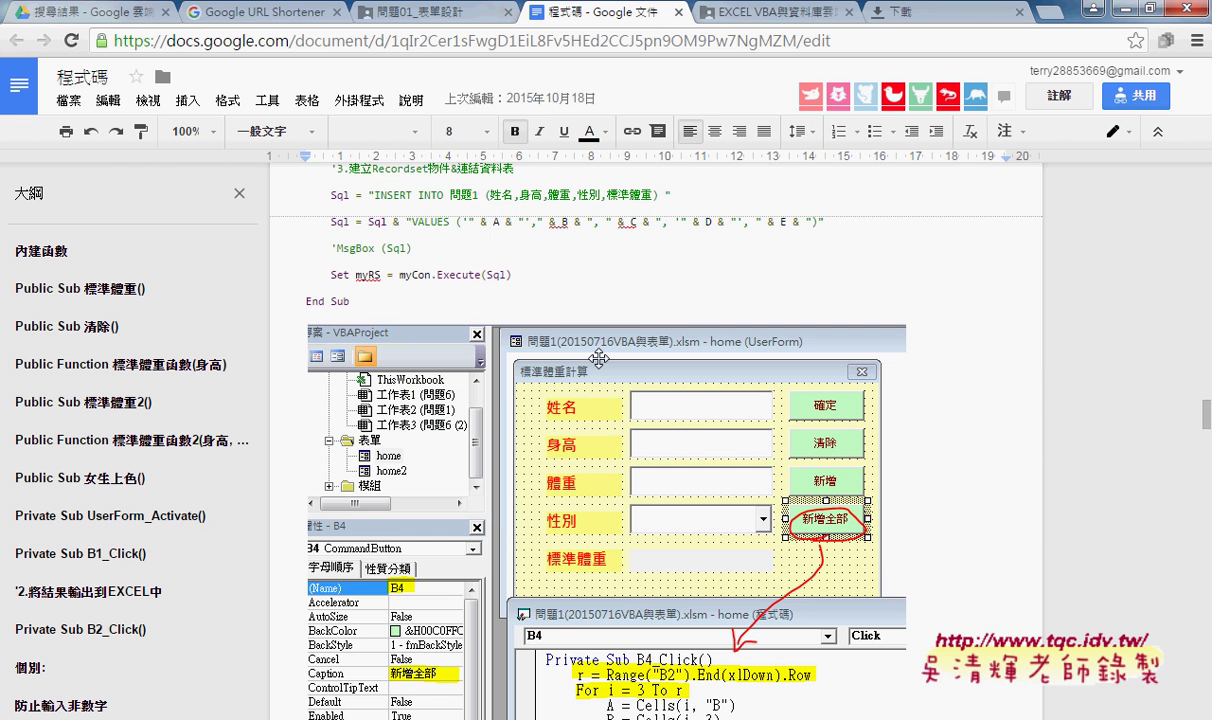
pyautogui.scroll(-2, 598, 358)
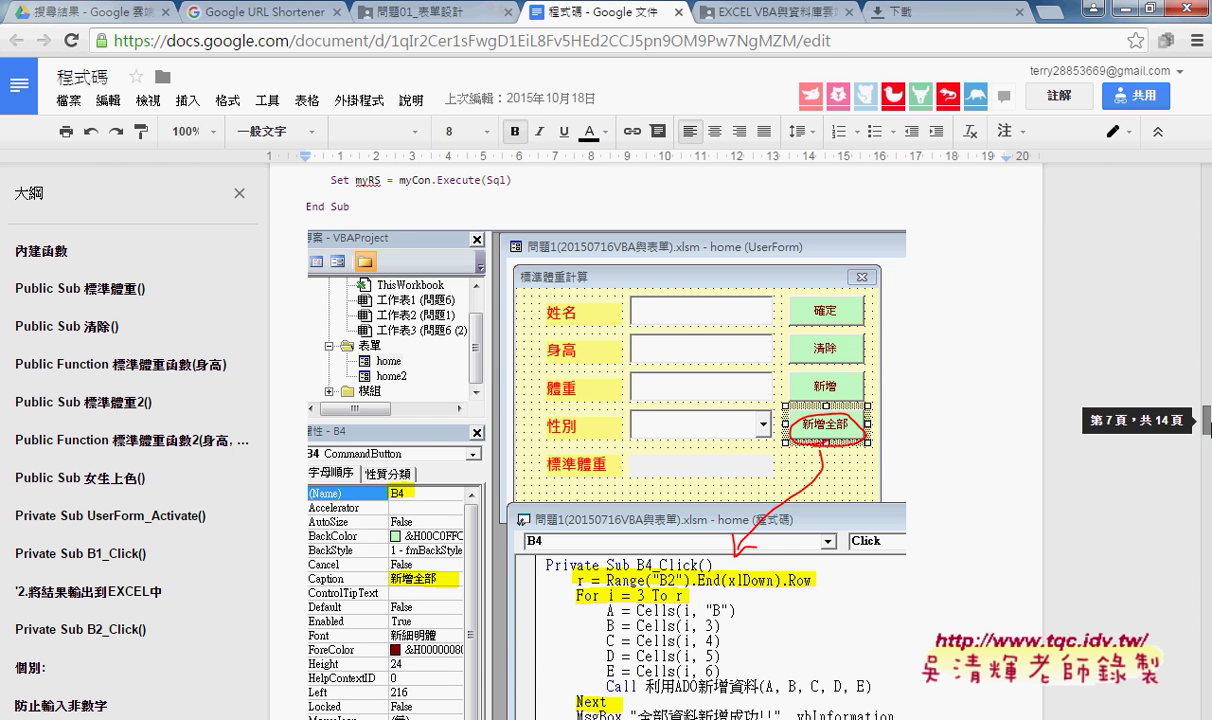
pyautogui.moveTo(1206, 420); pyautogui.dragTo(1199, 231)
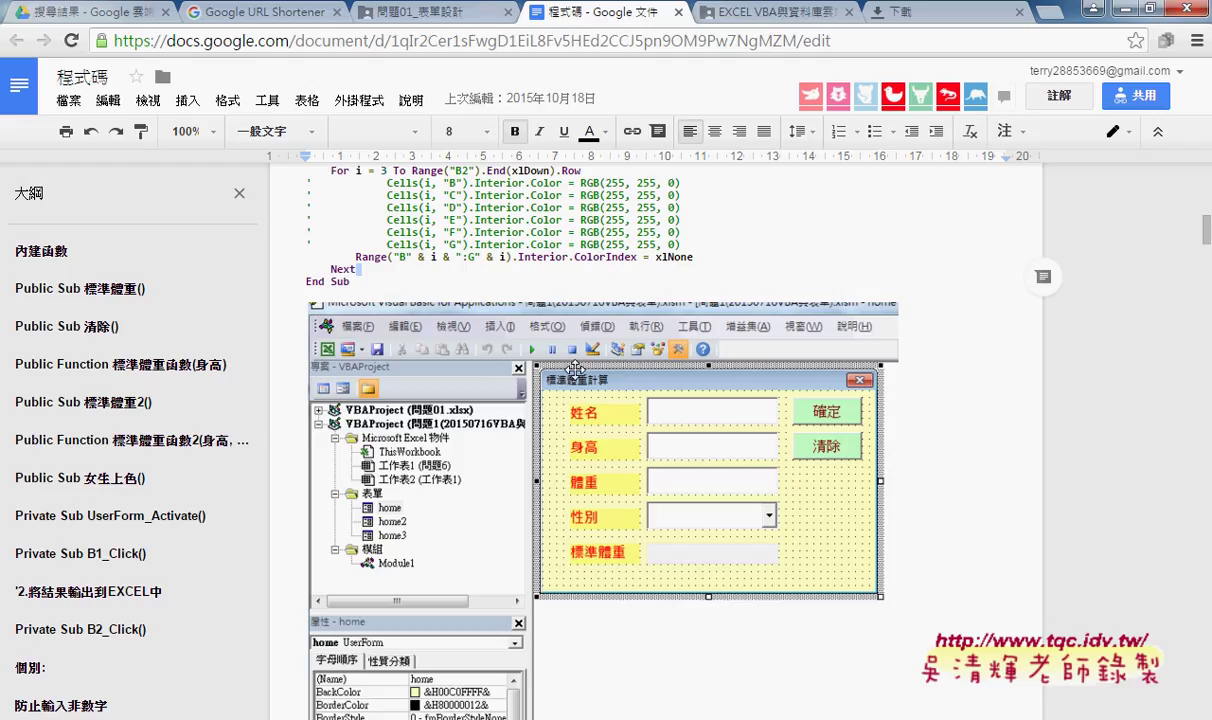
# In the VBA editor, highlight the form name home, its UserForm1 title and the Caption property
pyautogui.click(1127, 9)
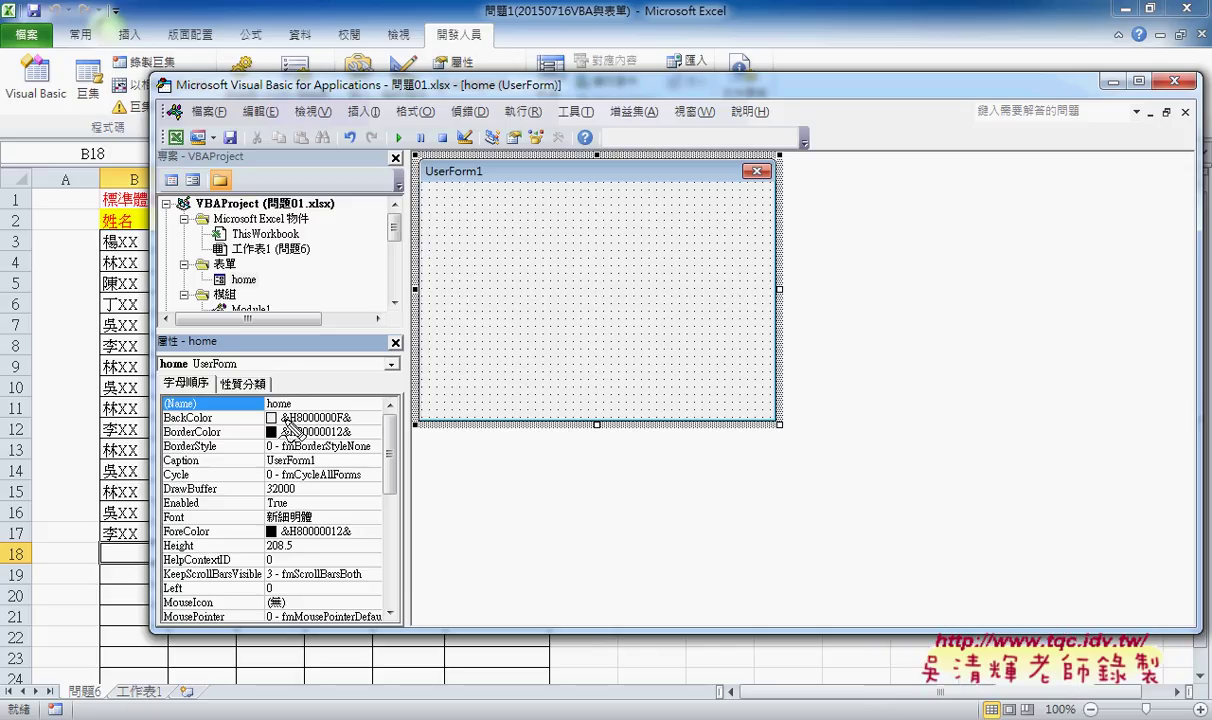
pyautogui.moveTo(292, 398); pyautogui.dragTo(288, 396)
pyautogui.moveTo(466, 158); pyautogui.dragTo(462, 195)
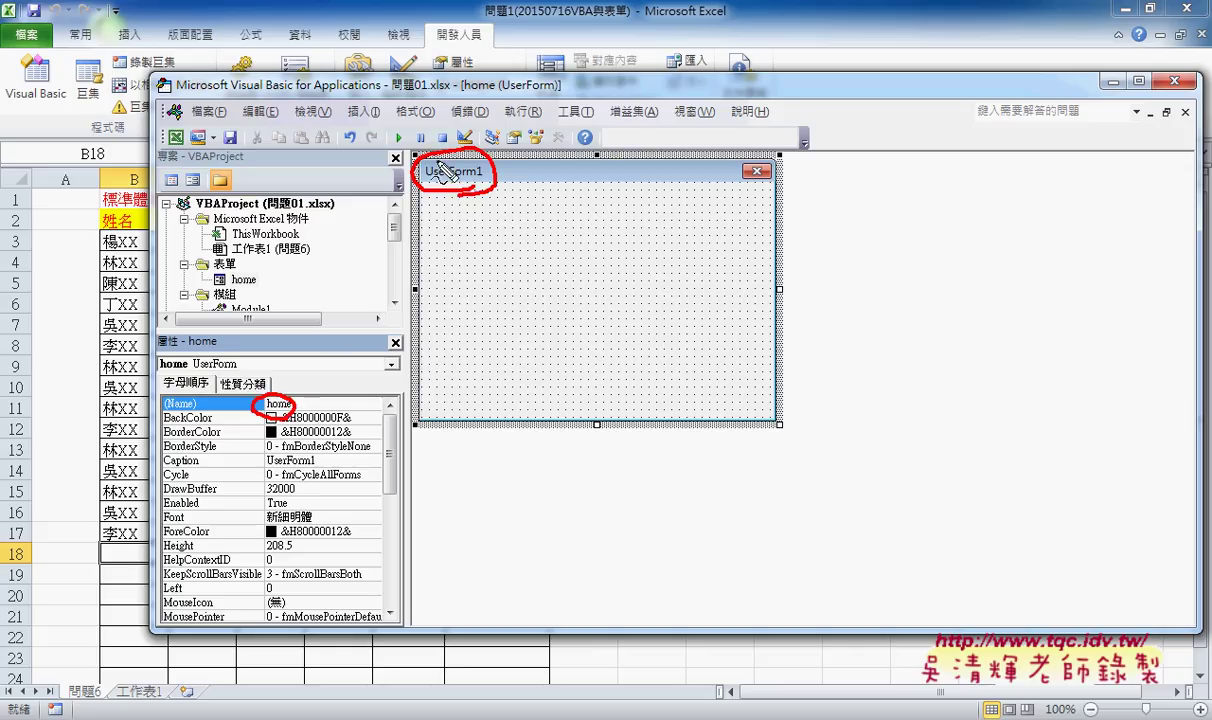
pyautogui.moveTo(190, 468)
pyautogui.mouseDown()
pyautogui.moveTo(158, 461)
pyautogui.moveTo(204, 462)
pyautogui.mouseUp()
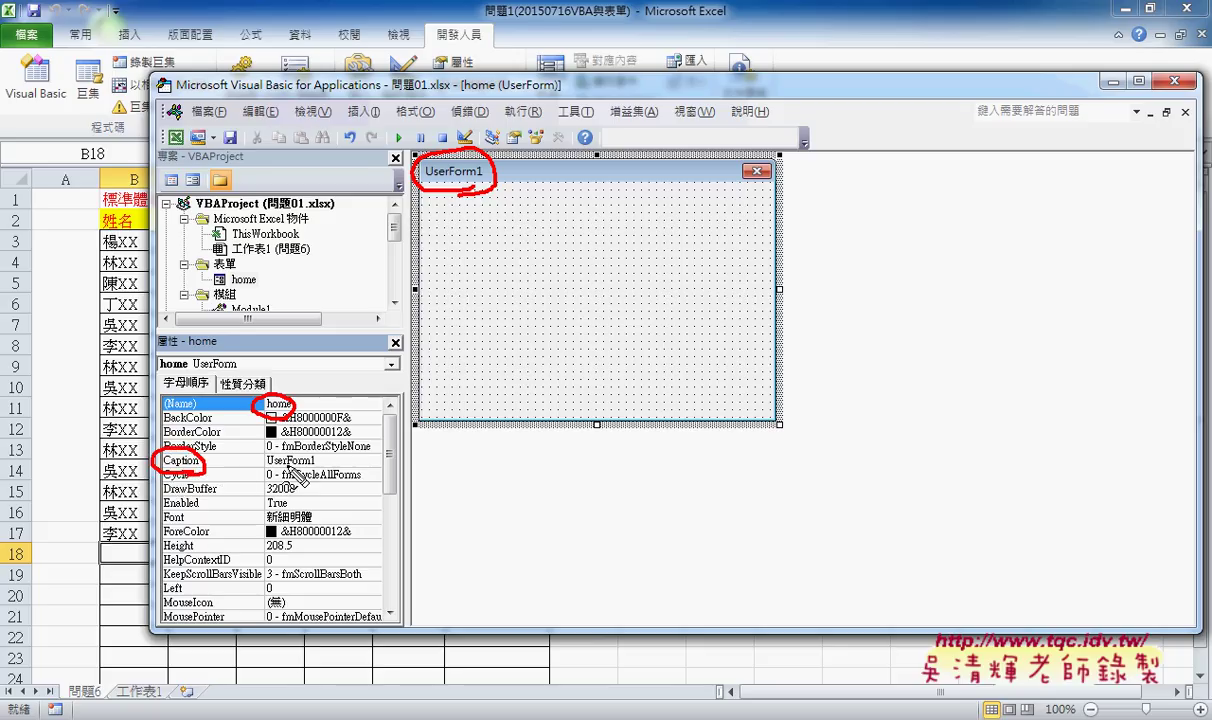
pyautogui.press('Escape')
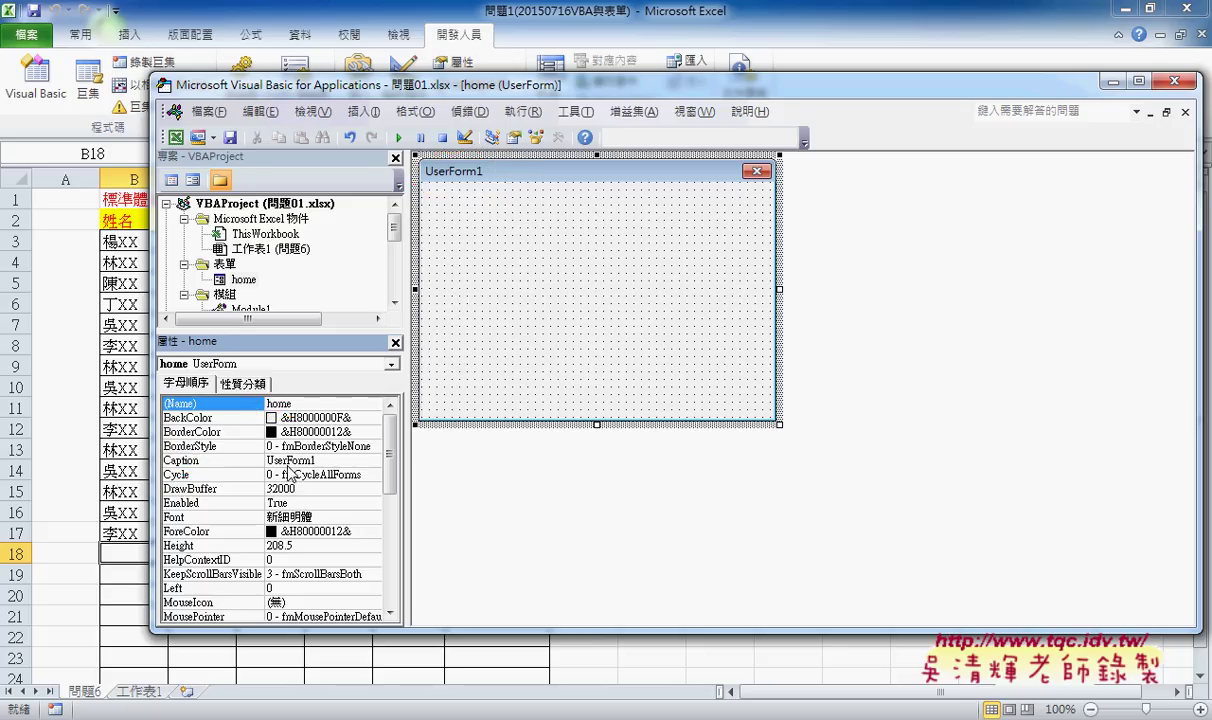
# Change the home form's Caption from UserForm1 to 標準體重計算
pyautogui.click(290, 460)
pyautogui.moveTo(317, 460); pyautogui.dragTo(287, 460)
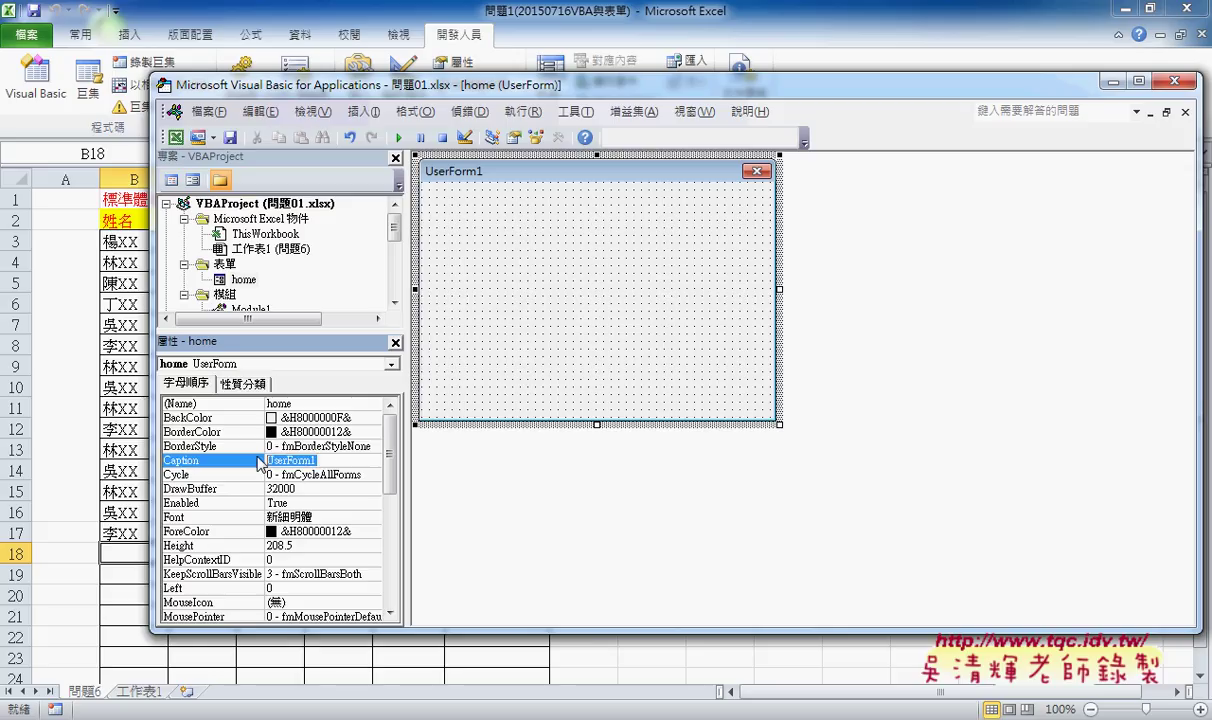
pyautogui.write('標ㄓㄨ')
pyautogui.write('體ㄓ')
pyautogui.write('重計算')
pyautogui.press('Return')
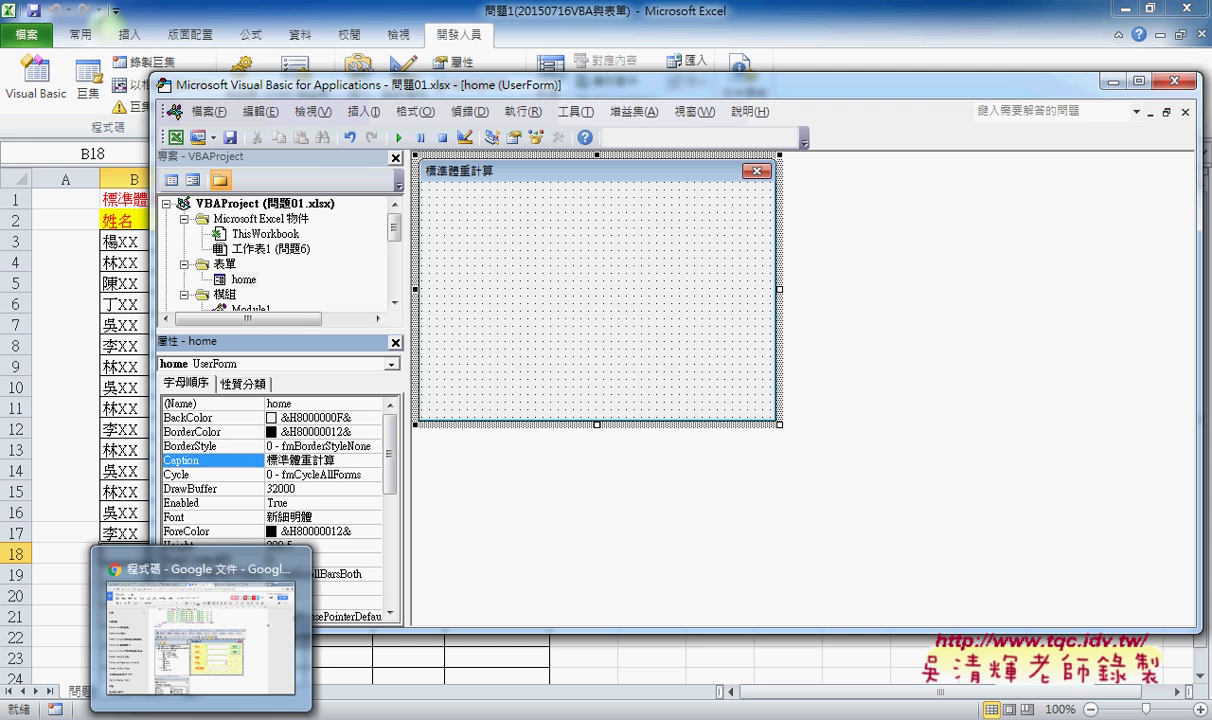
pyautogui.click(190, 625)
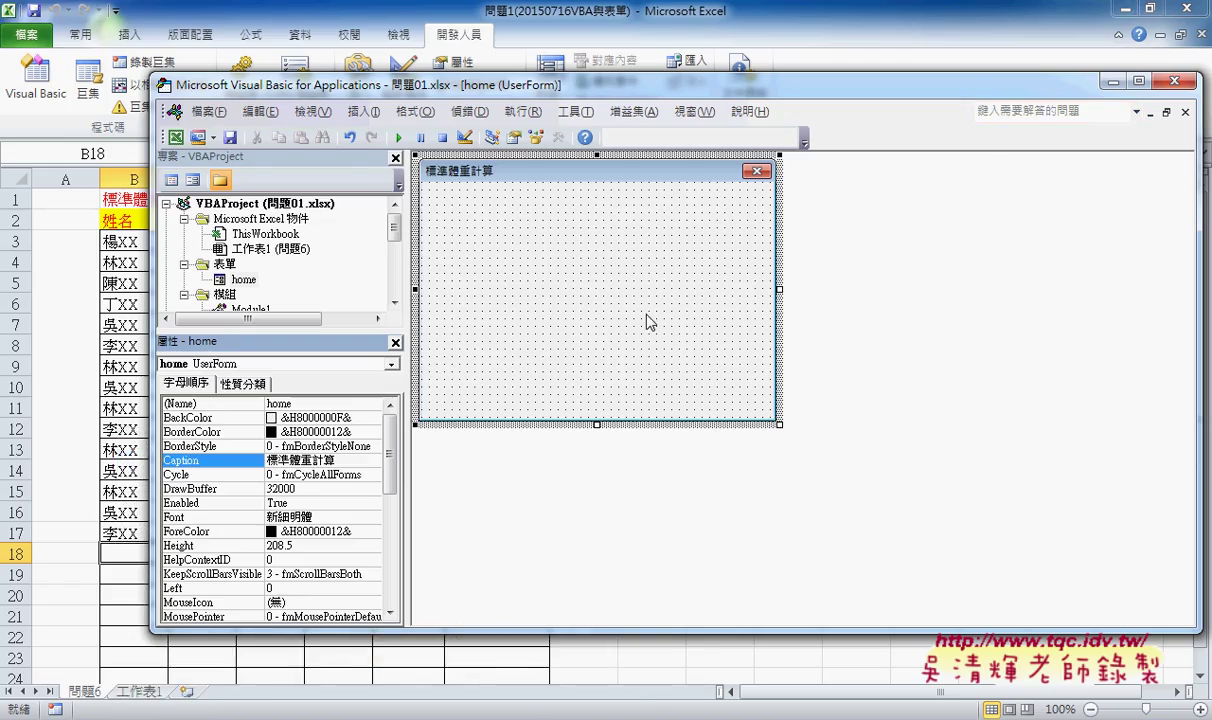
# Give the form a light yellow palette BackColor (&H00C0FFFF&) and enlarge it to height 227.25
pyautogui.click(183, 420)
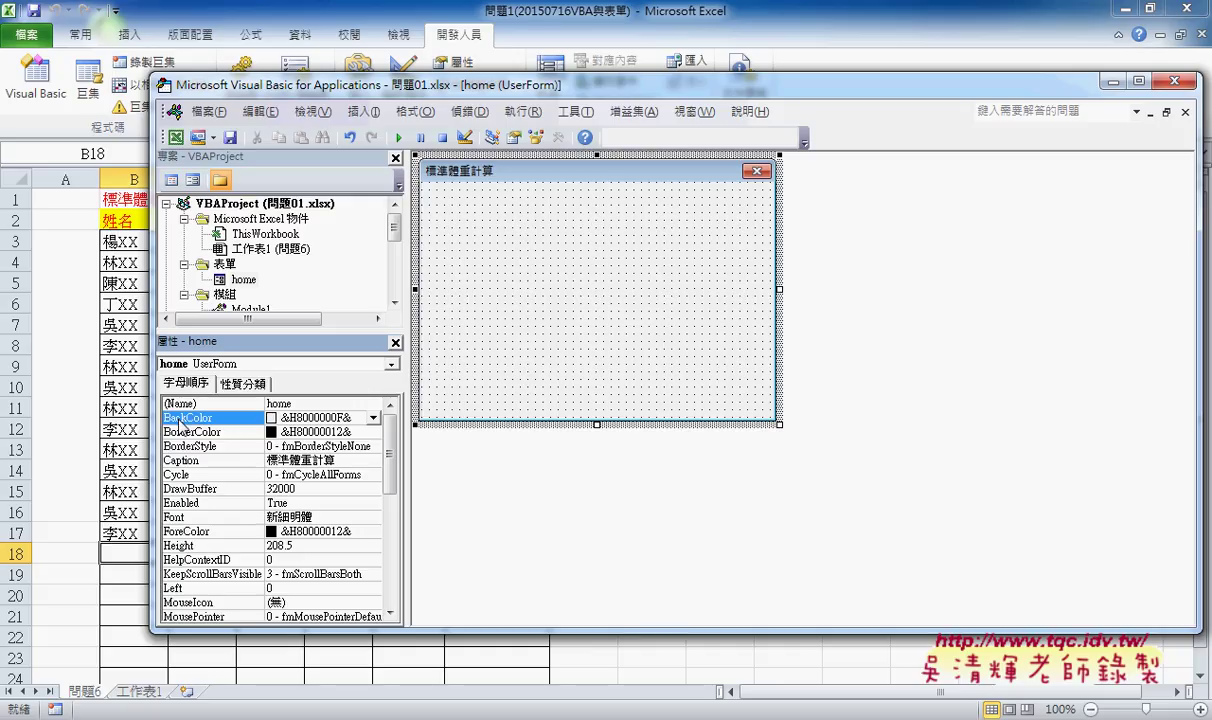
pyautogui.click(373, 418)
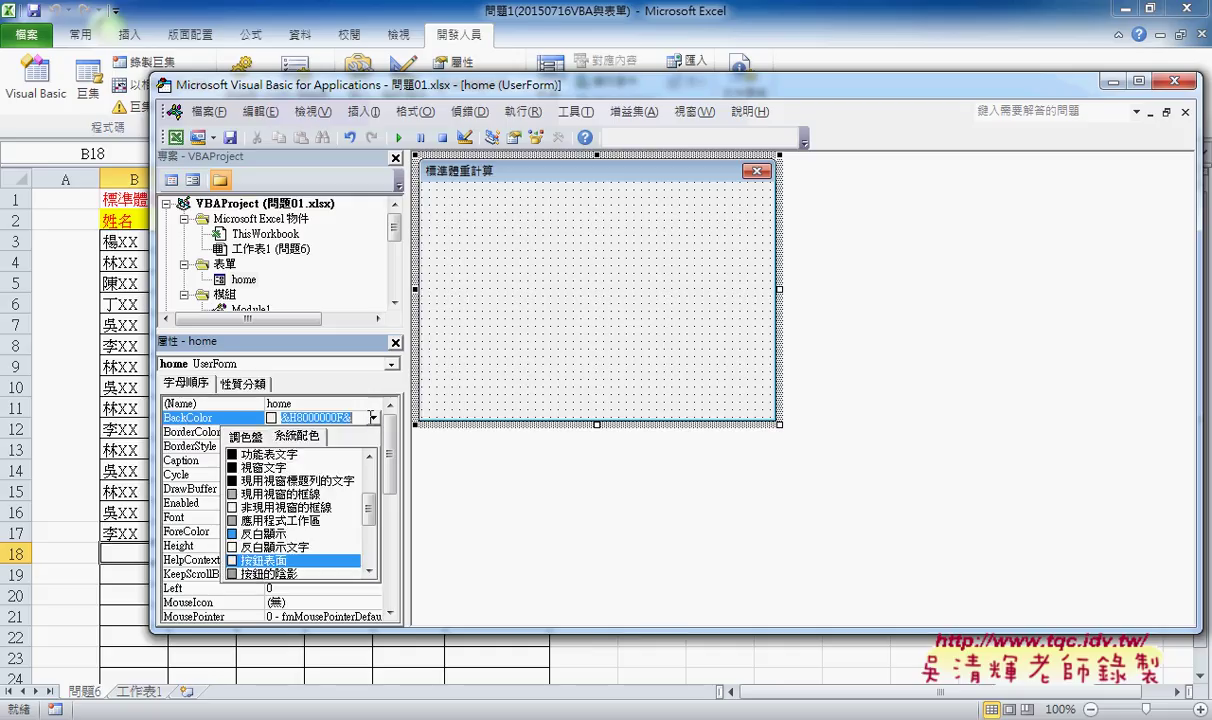
pyautogui.click(243, 437)
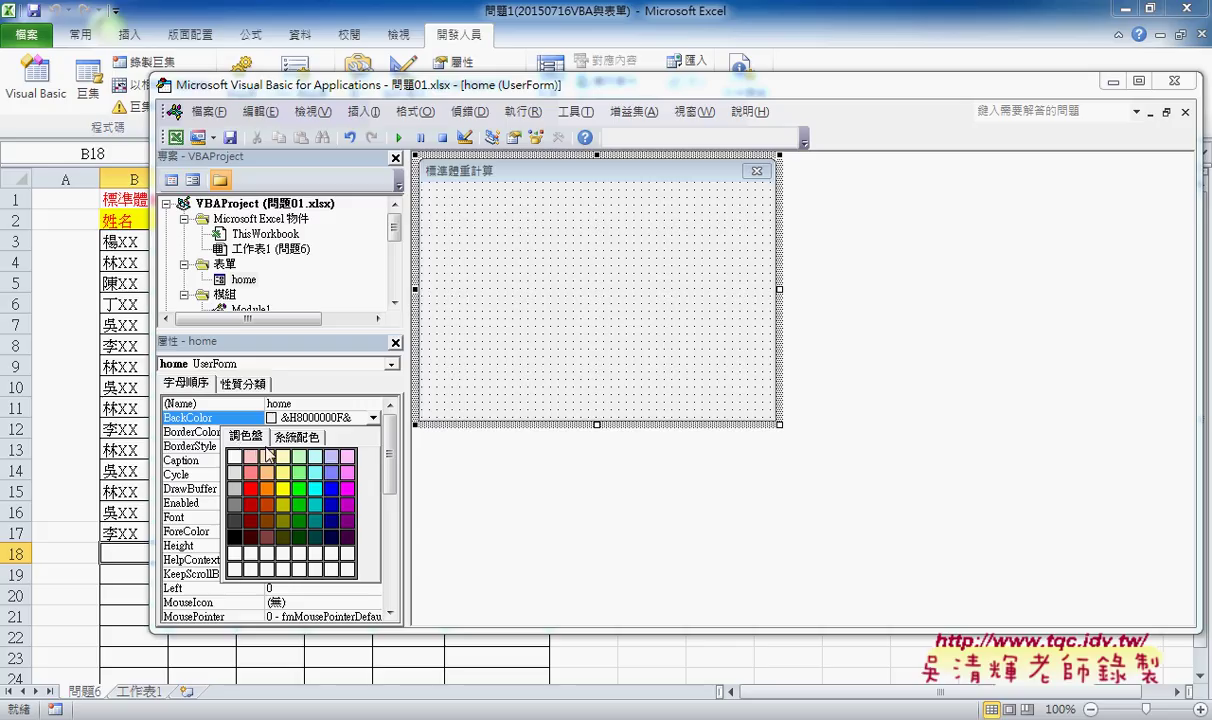
pyautogui.click(284, 457)
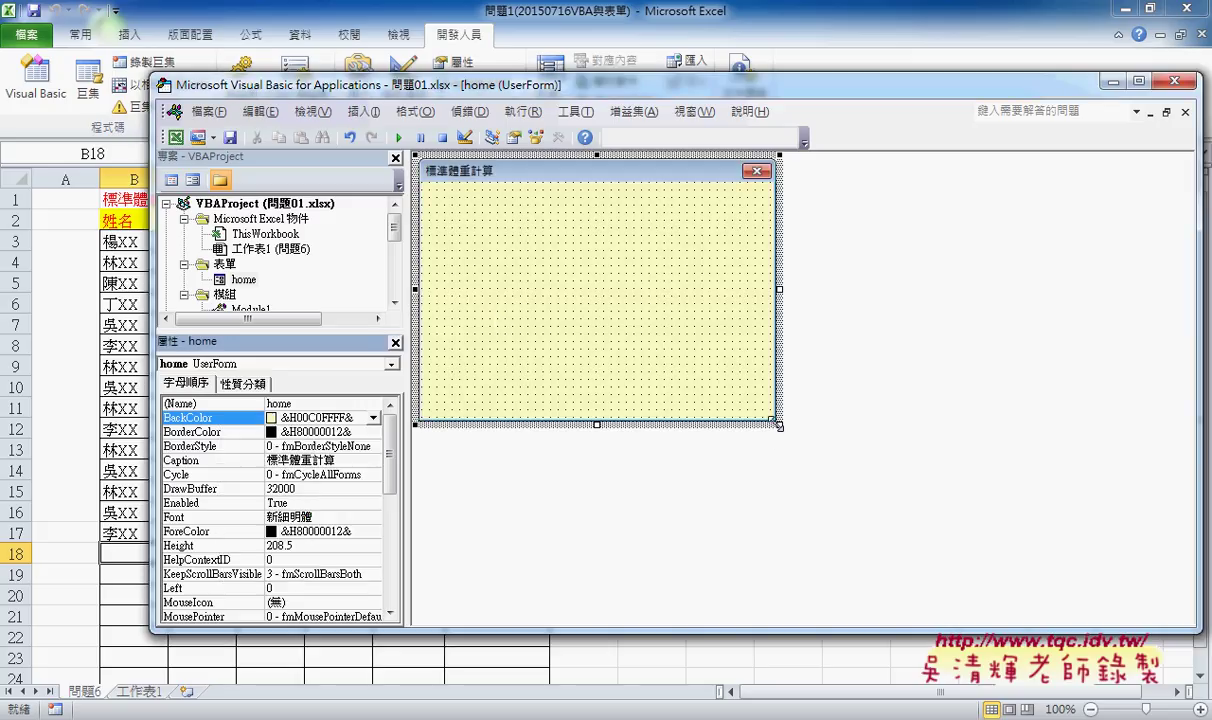
pyautogui.moveTo(779, 424); pyautogui.dragTo(820, 446)
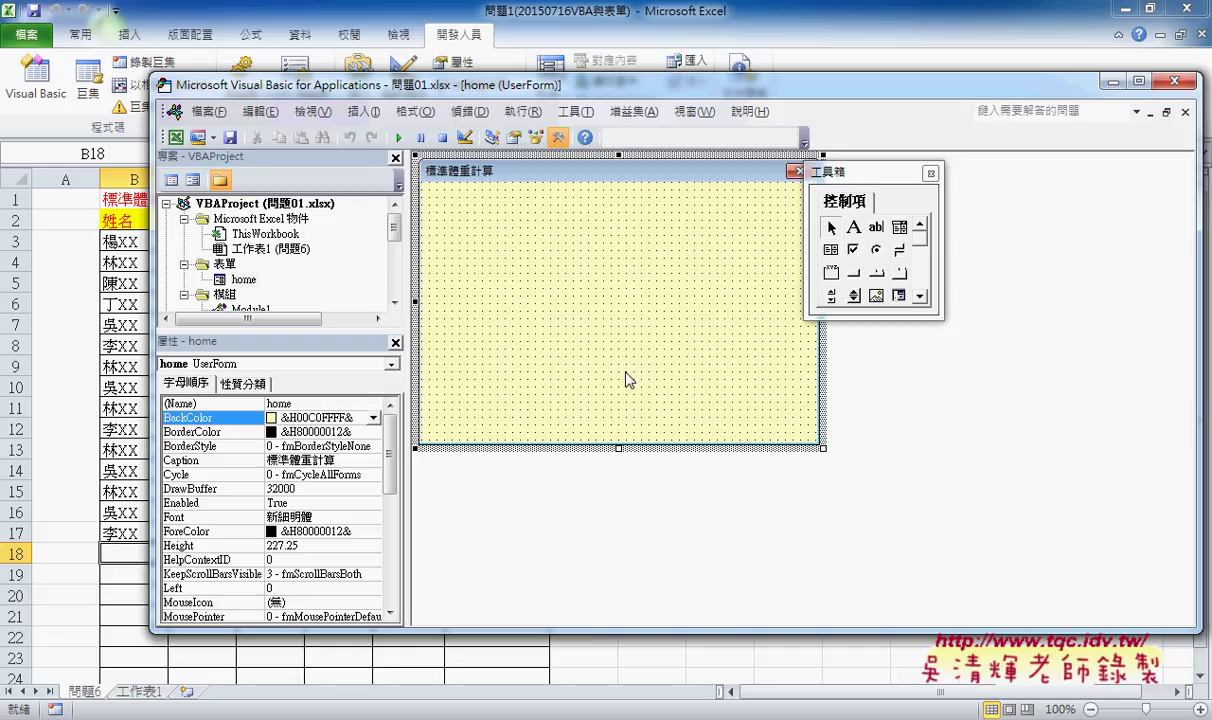
# Draw a Label1 label near the form's top-left and set its caption to 姓名
pyautogui.moveTo(834, 172); pyautogui.dragTo(893, 171)
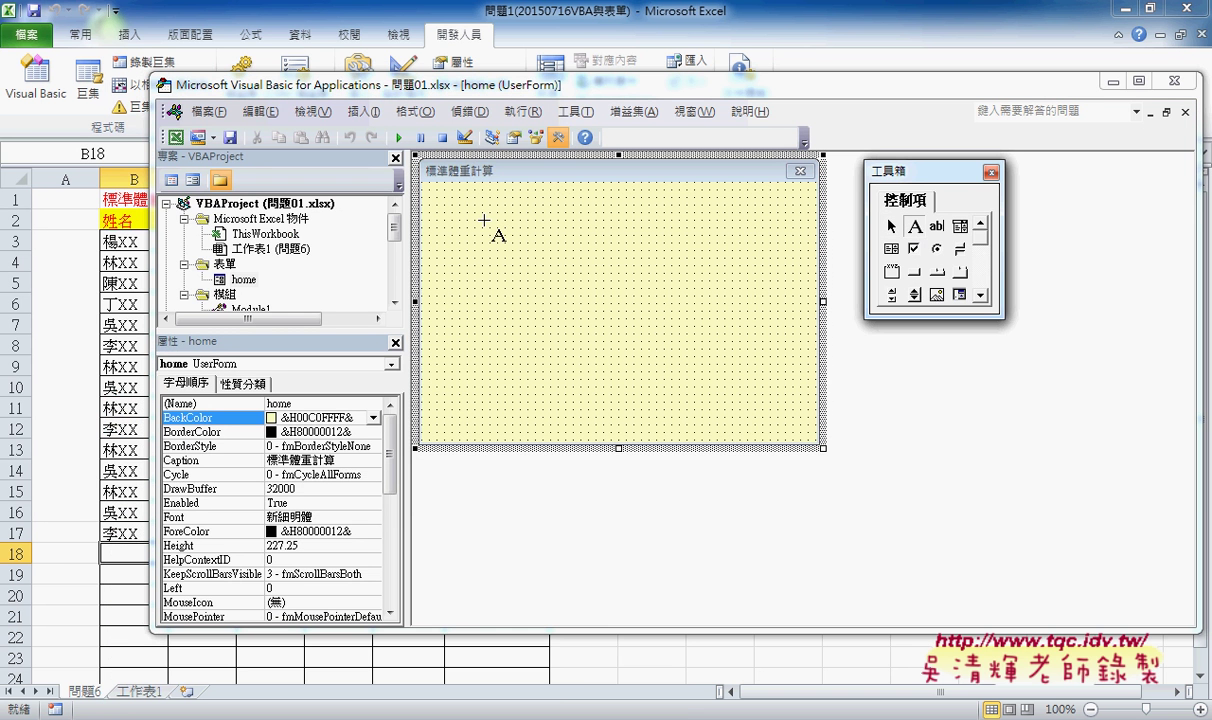
pyautogui.moveTo(452, 213); pyautogui.dragTo(553, 245)
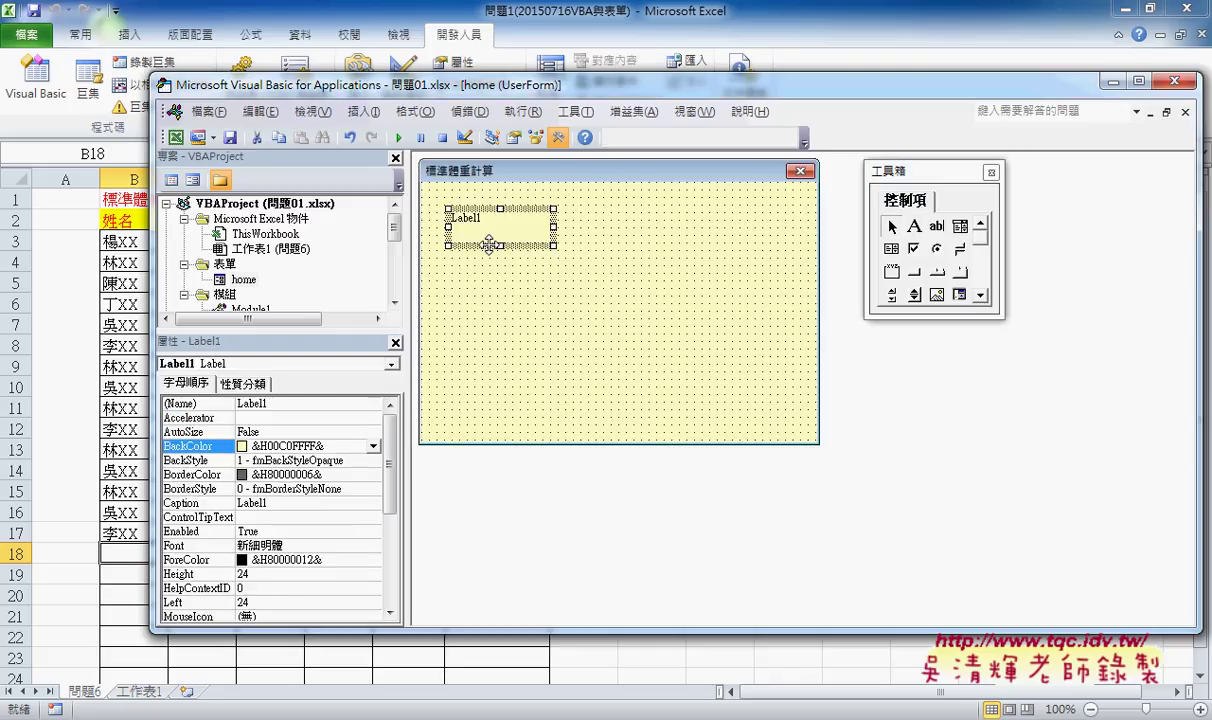
pyautogui.click(209, 505)
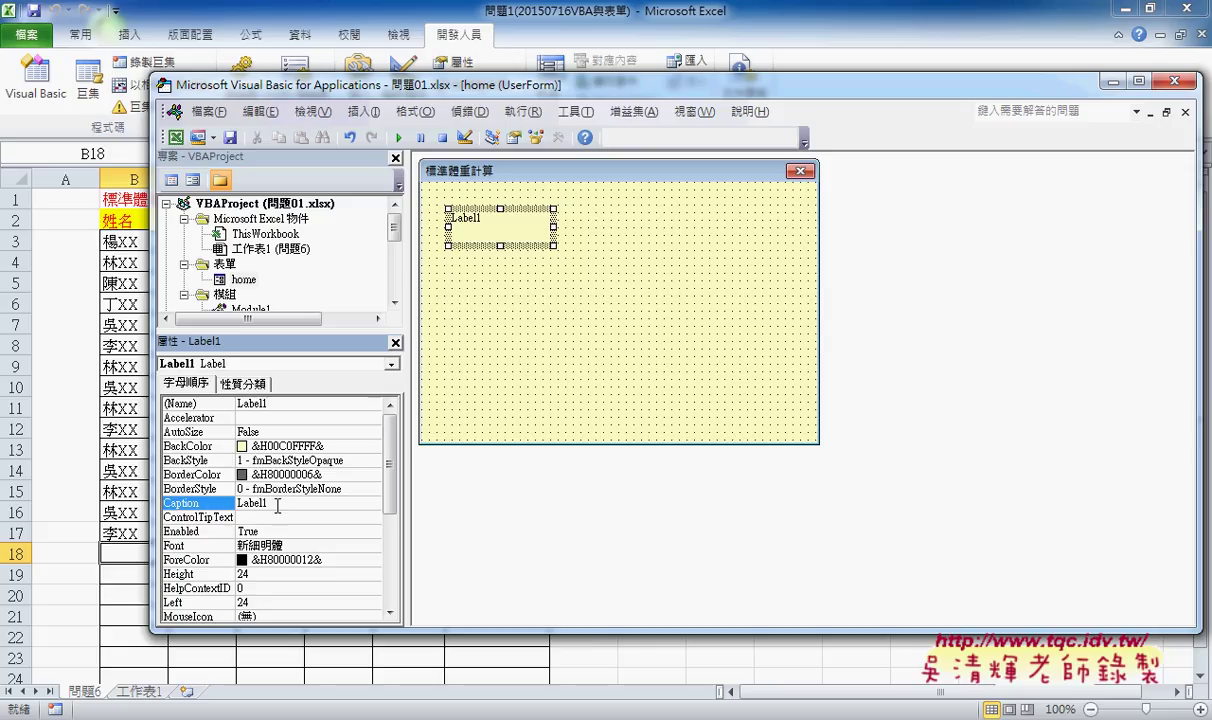
pyautogui.doubleClick(262, 503)
pyautogui.write('姓名')
pyautogui.write('6')
pyautogui.press('Return')
# Set the 姓名 label's font size to 16 and shrink its height to 18
pyautogui.click(205, 545)
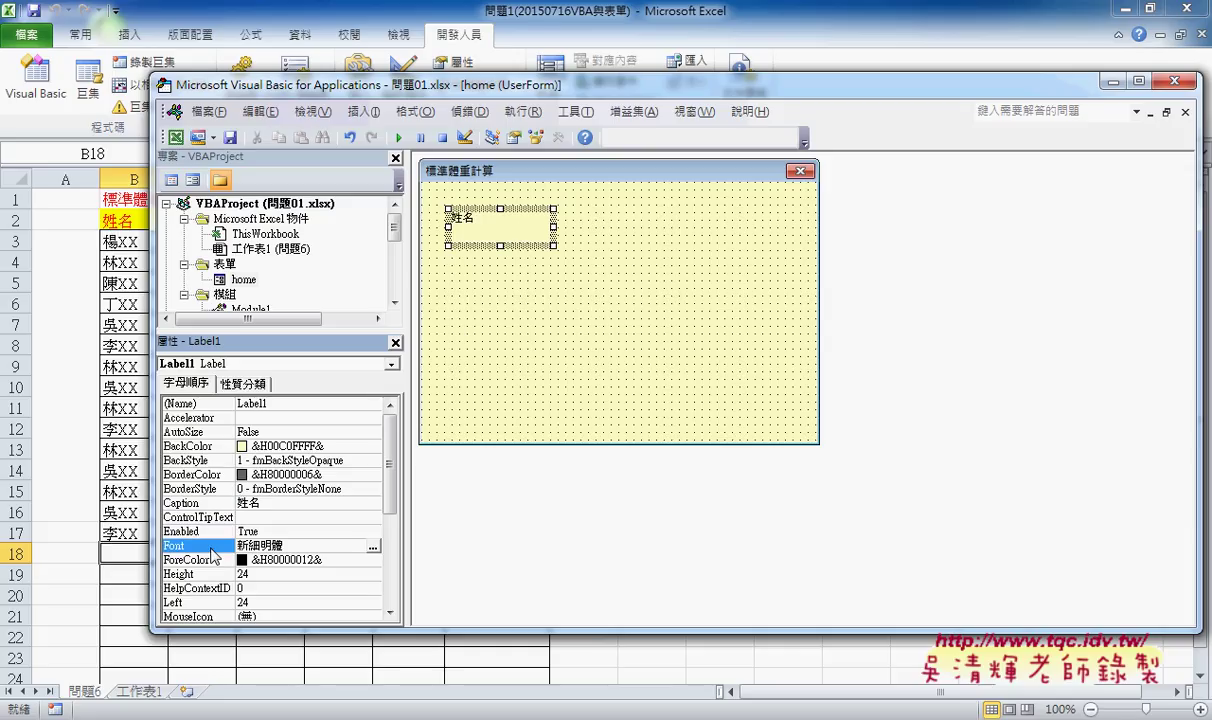
pyautogui.click(372, 546)
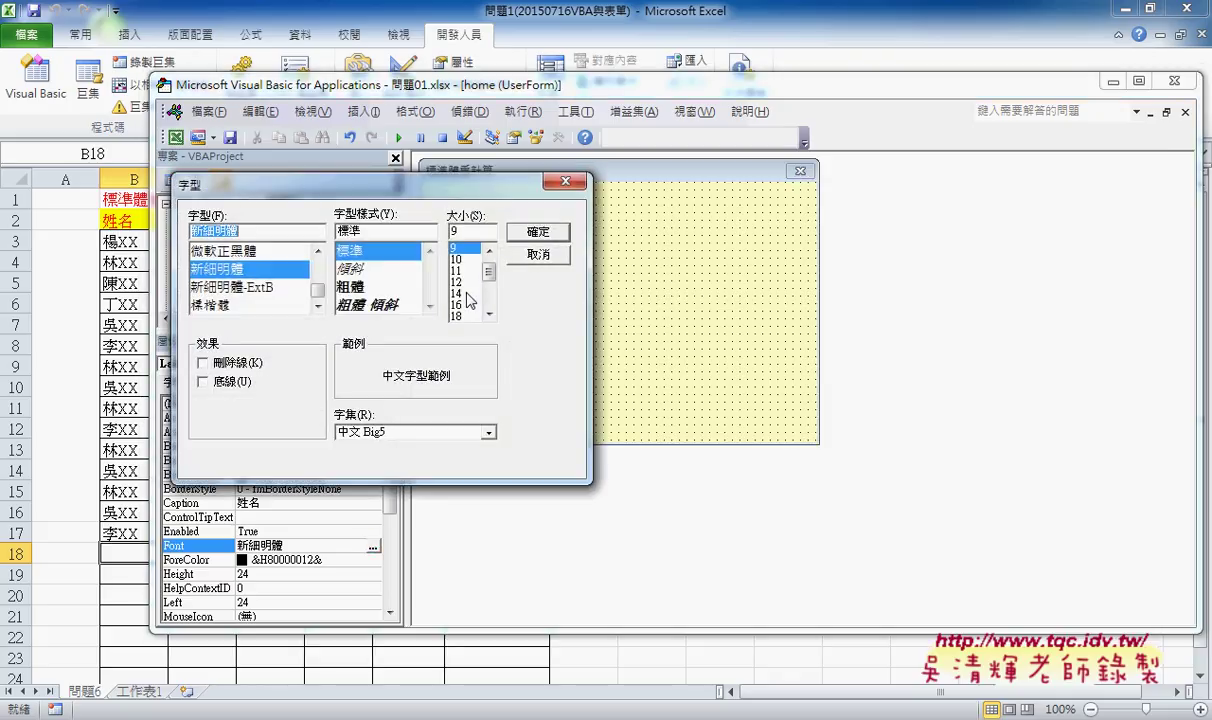
pyautogui.moveTo(452, 188); pyautogui.dragTo(840, 207)
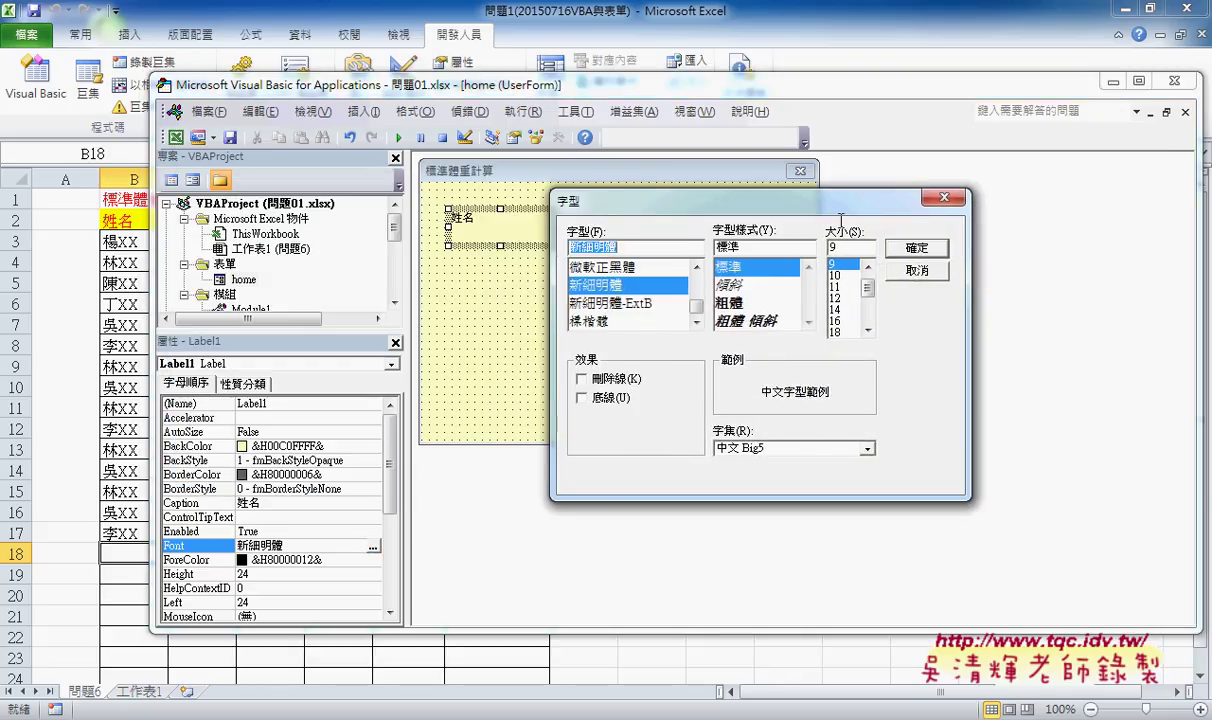
pyautogui.click(843, 321)
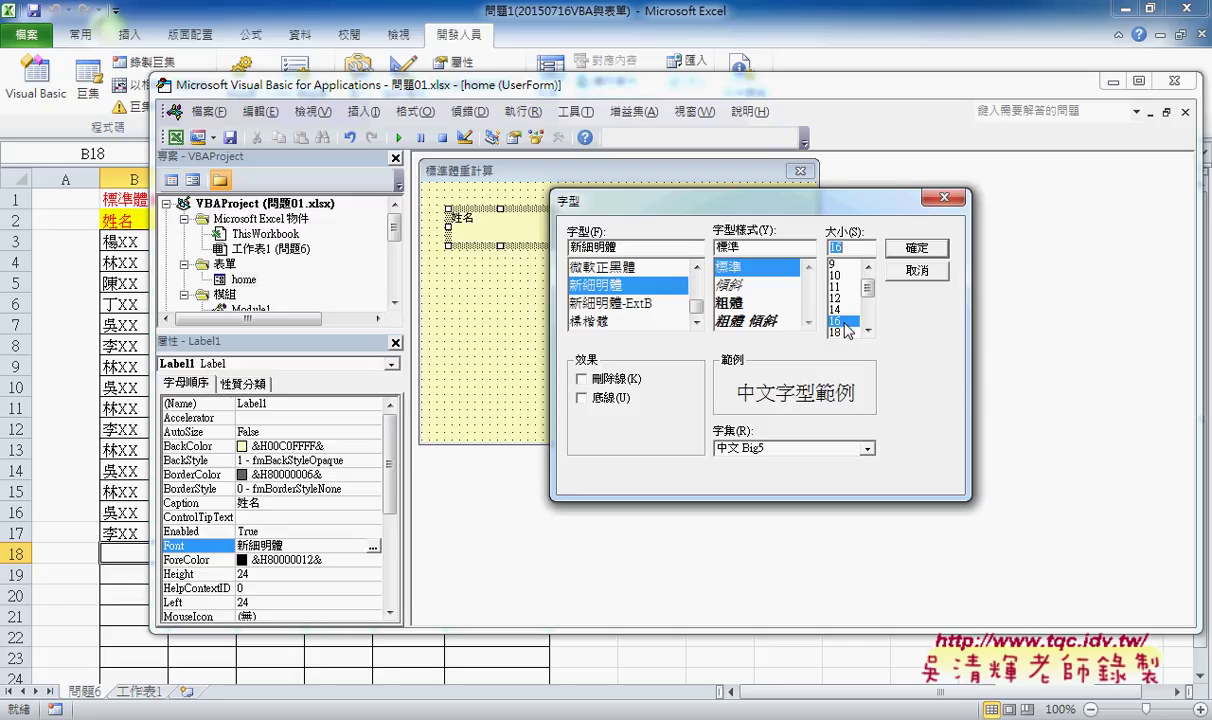
pyautogui.click(916, 247)
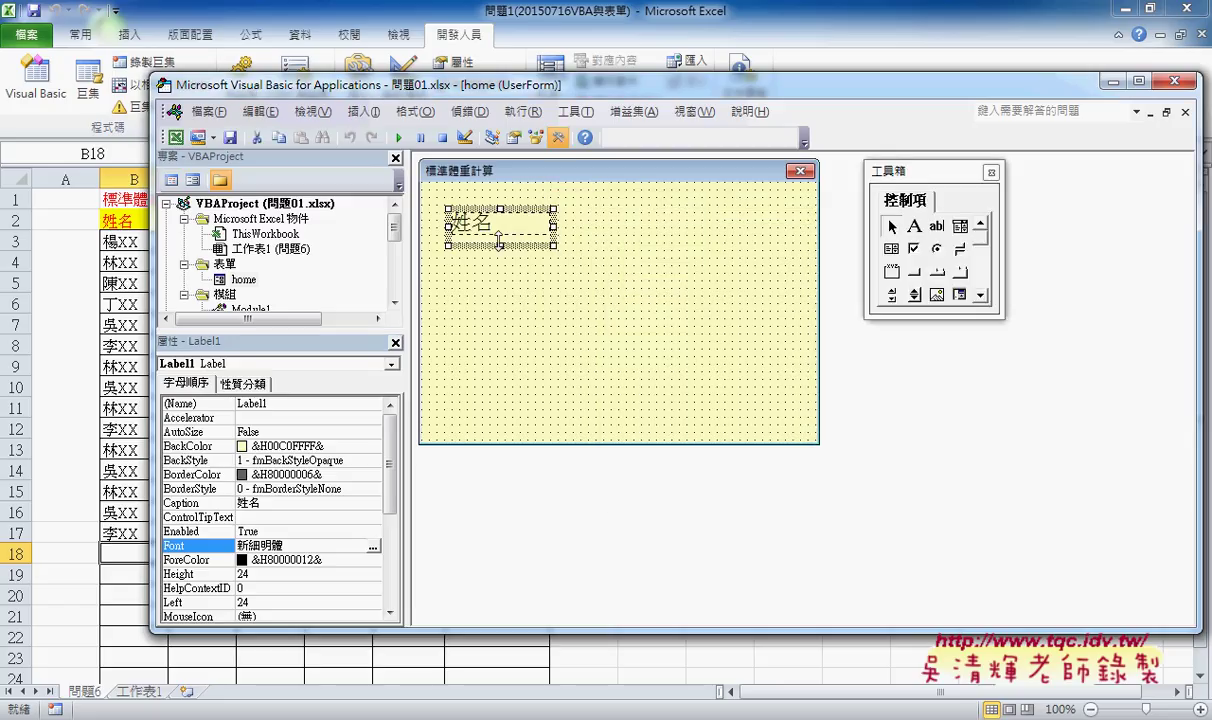
pyautogui.moveTo(500, 245); pyautogui.dragTo(472, 233)
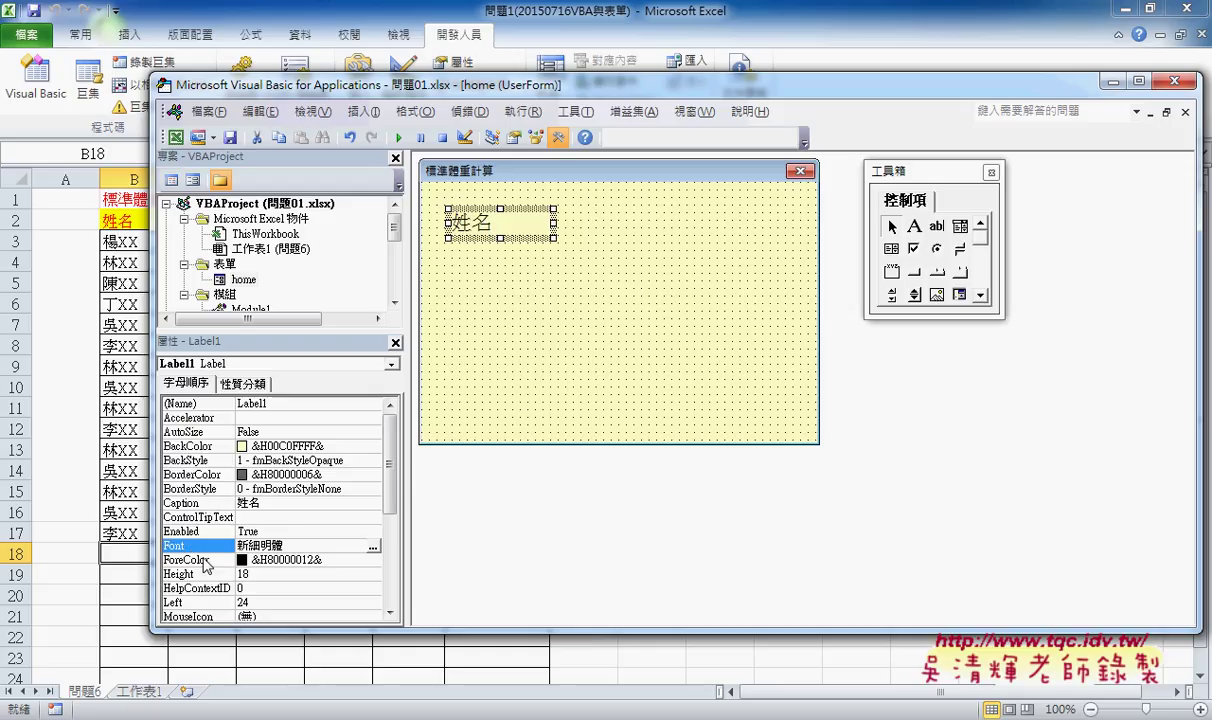
# Make the label's text red (&H000000FF&) with a light yellow background (&H0080FFFF&)
pyautogui.click(194, 560)
pyautogui.click(373, 560)
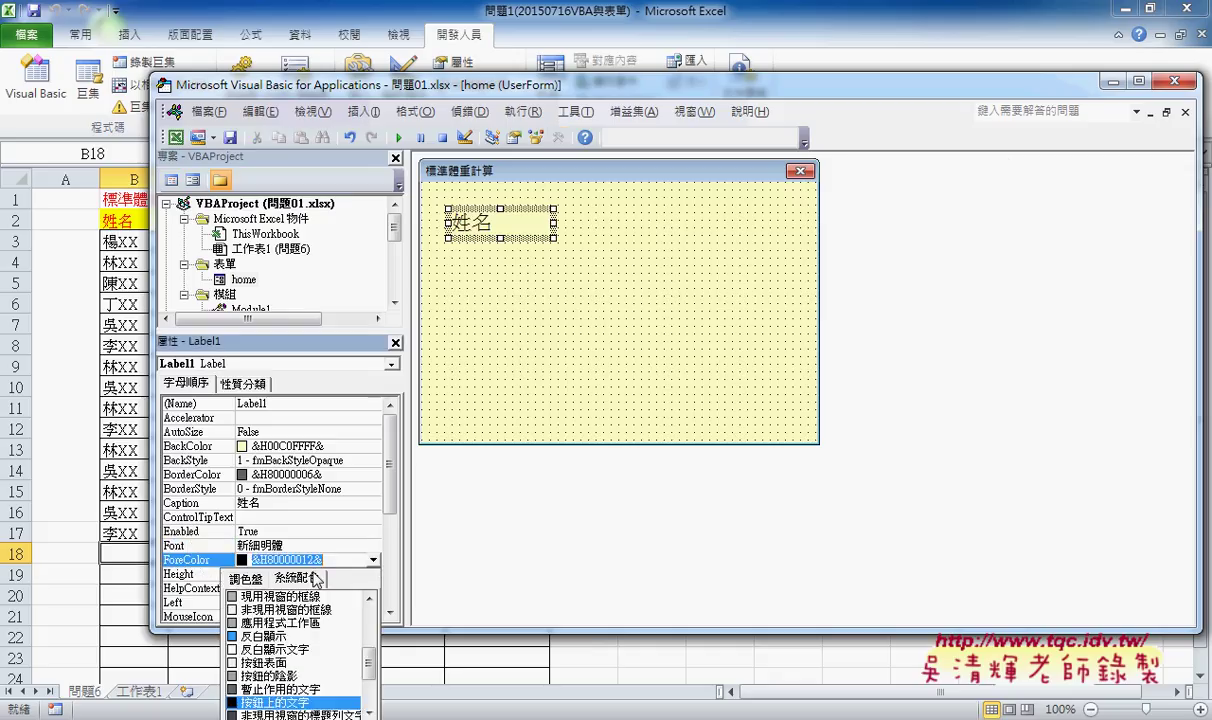
pyautogui.click(252, 578)
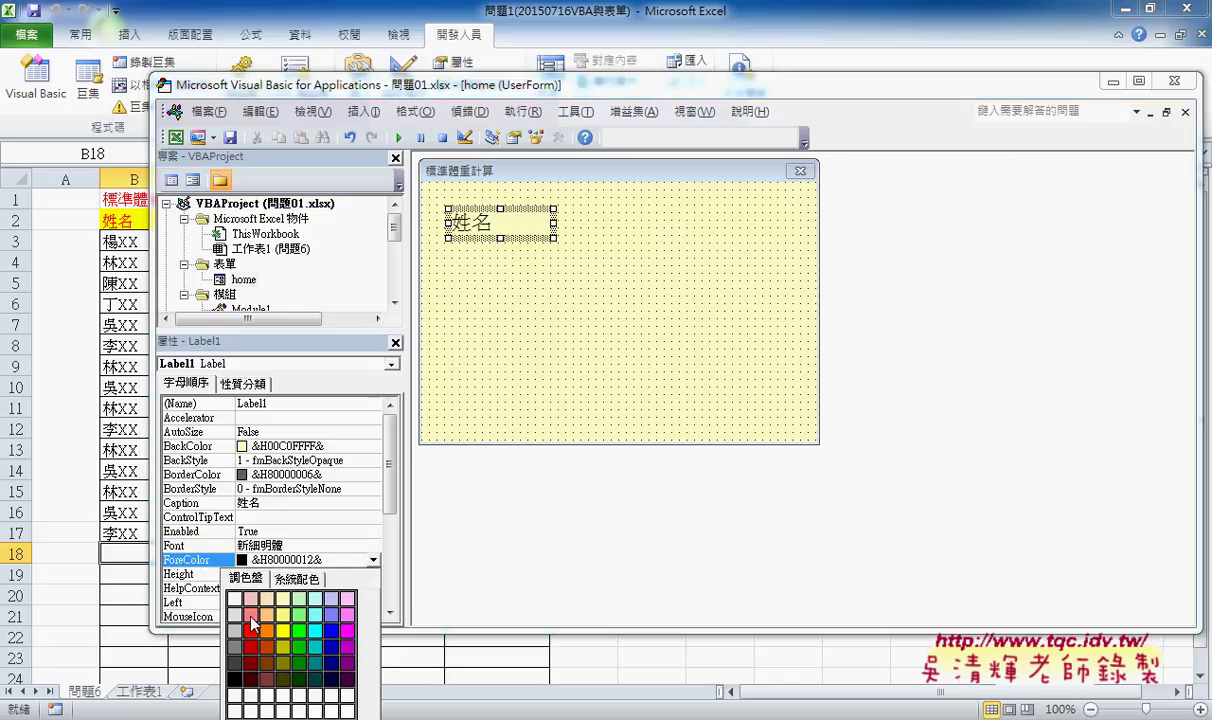
pyautogui.click(250, 631)
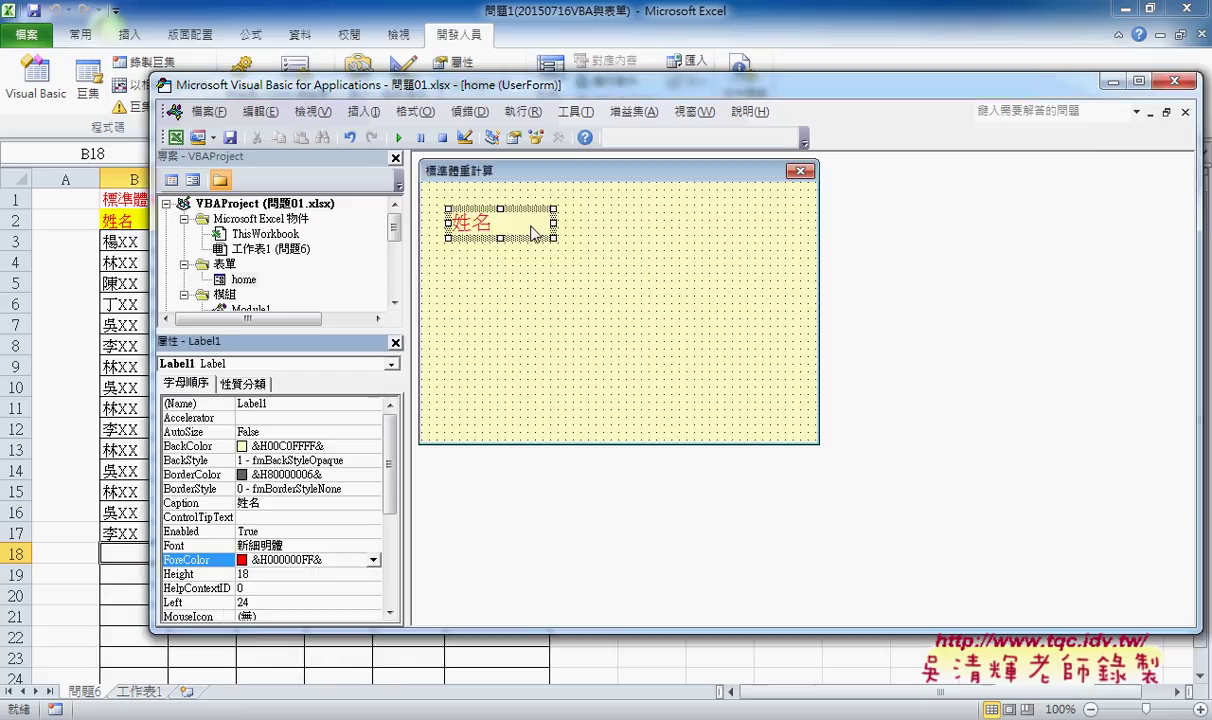
pyautogui.click(198, 449)
pyautogui.click(373, 447)
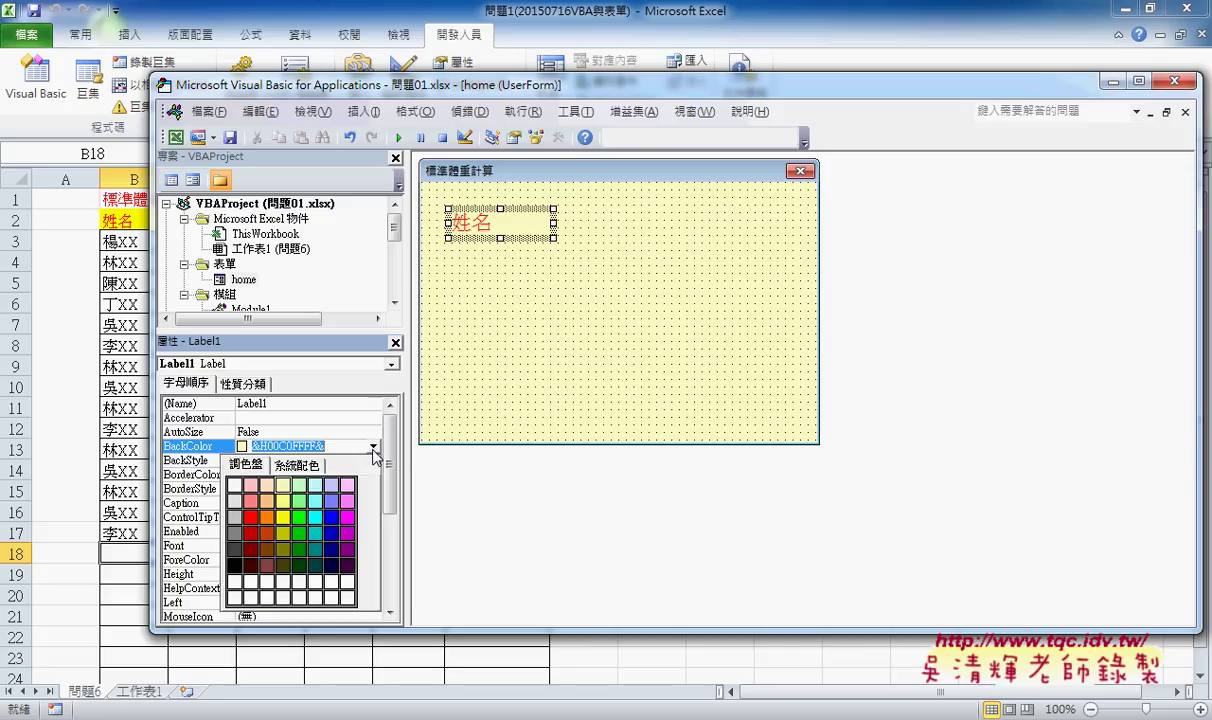
pyautogui.click(284, 500)
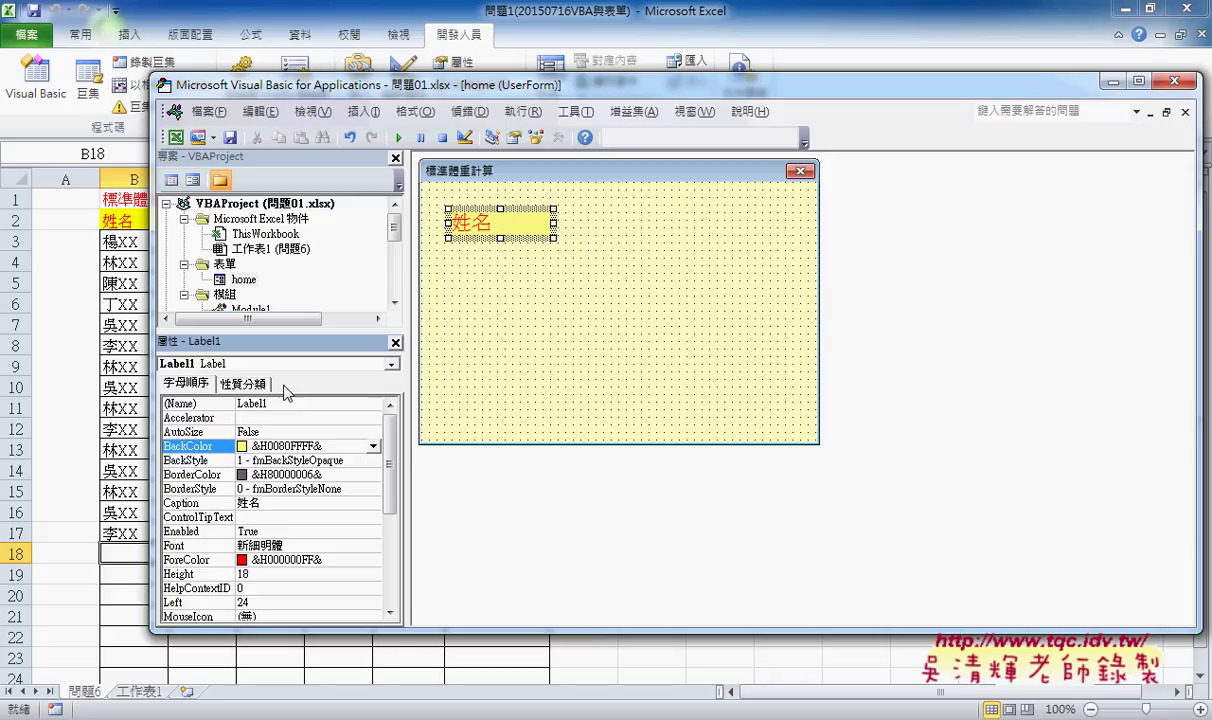
# Review the 姓名 label's BackColor, Caption, Font and ForeColor properties without changing them
pyautogui.moveTo(390, 450); pyautogui.dragTo(390, 542)
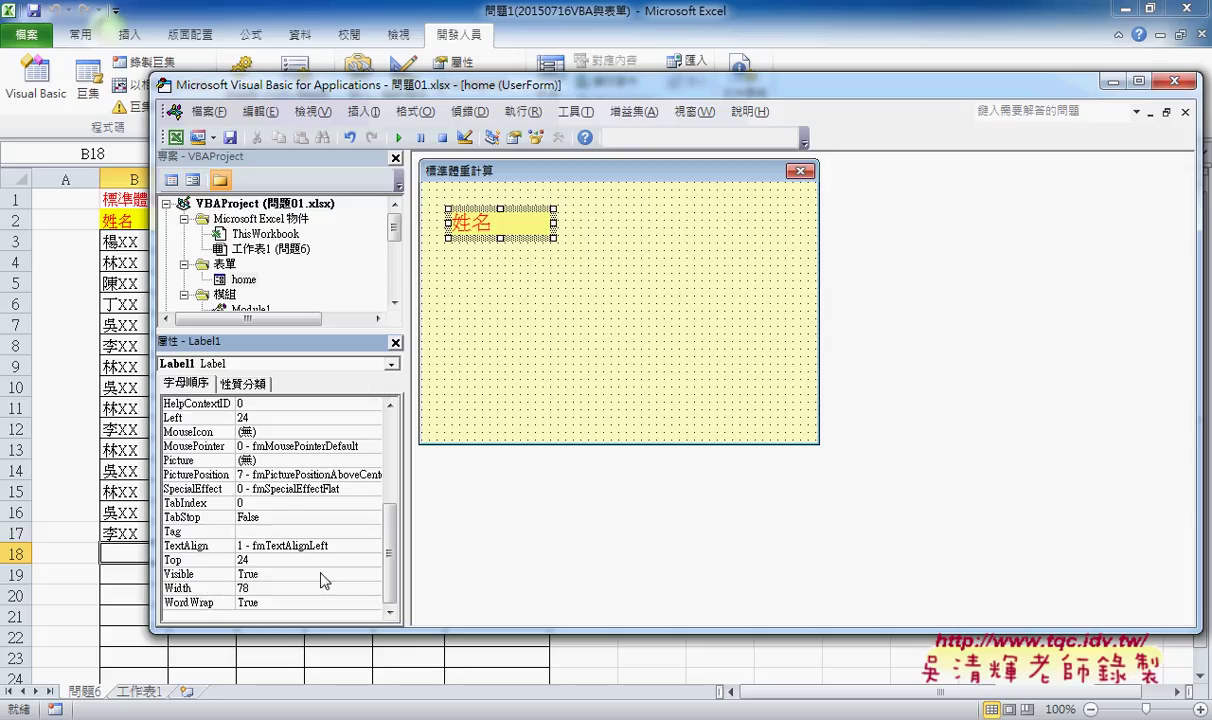
pyautogui.moveTo(391, 553); pyautogui.dragTo(391, 455)
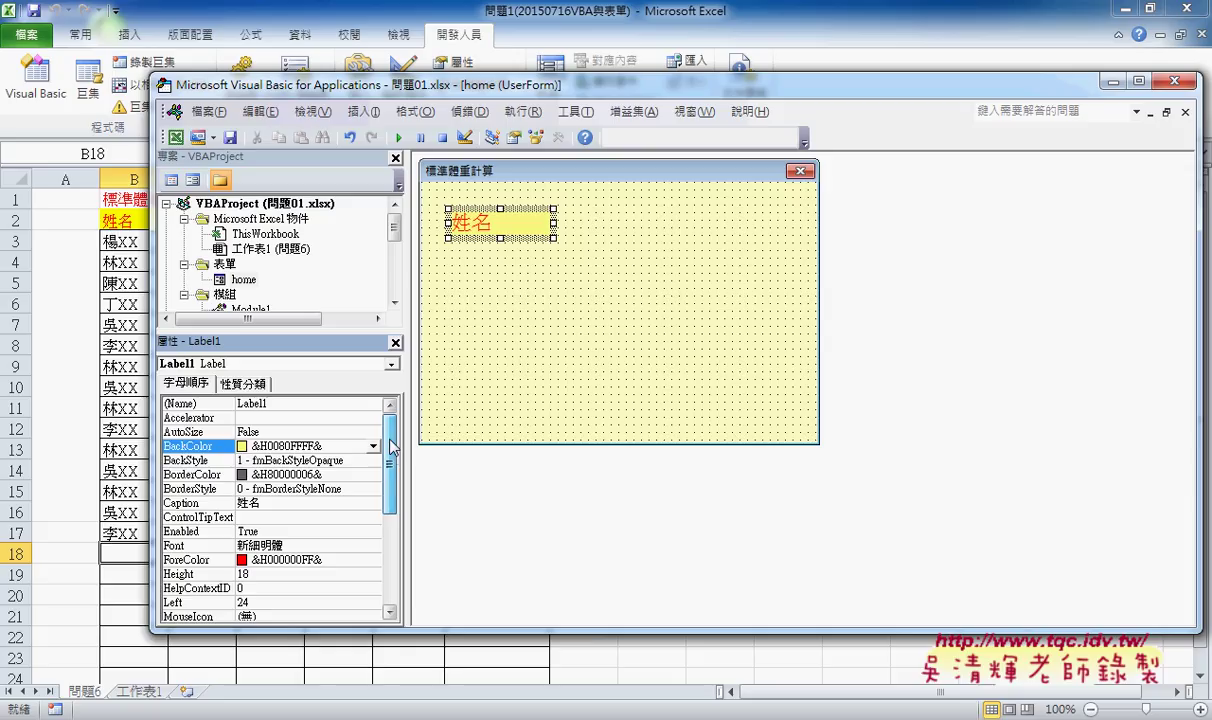
pyautogui.click(373, 446)
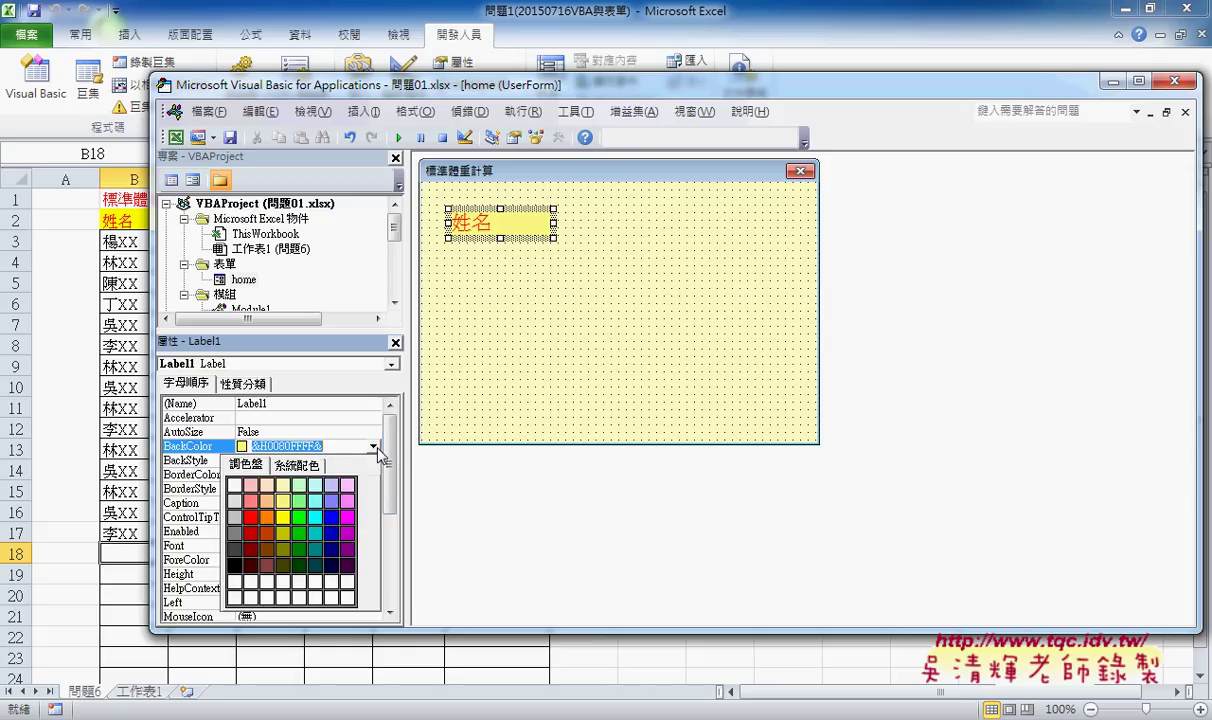
pyautogui.click(275, 484)
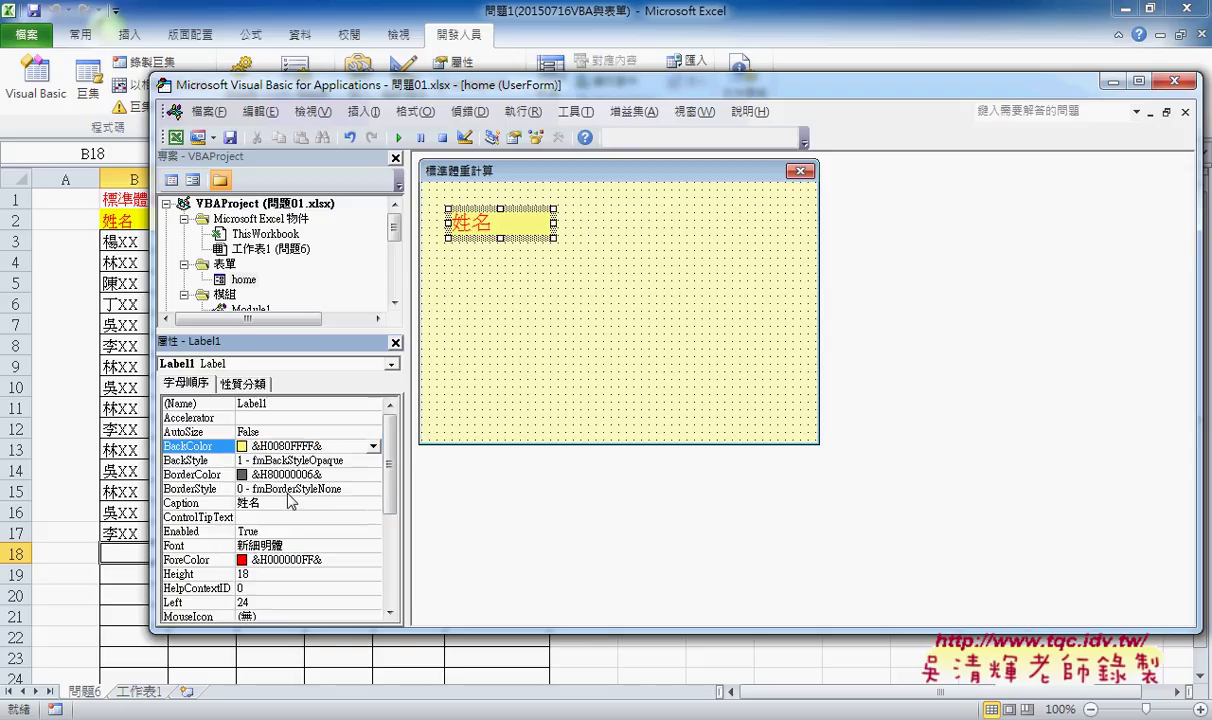
pyautogui.click(195, 504)
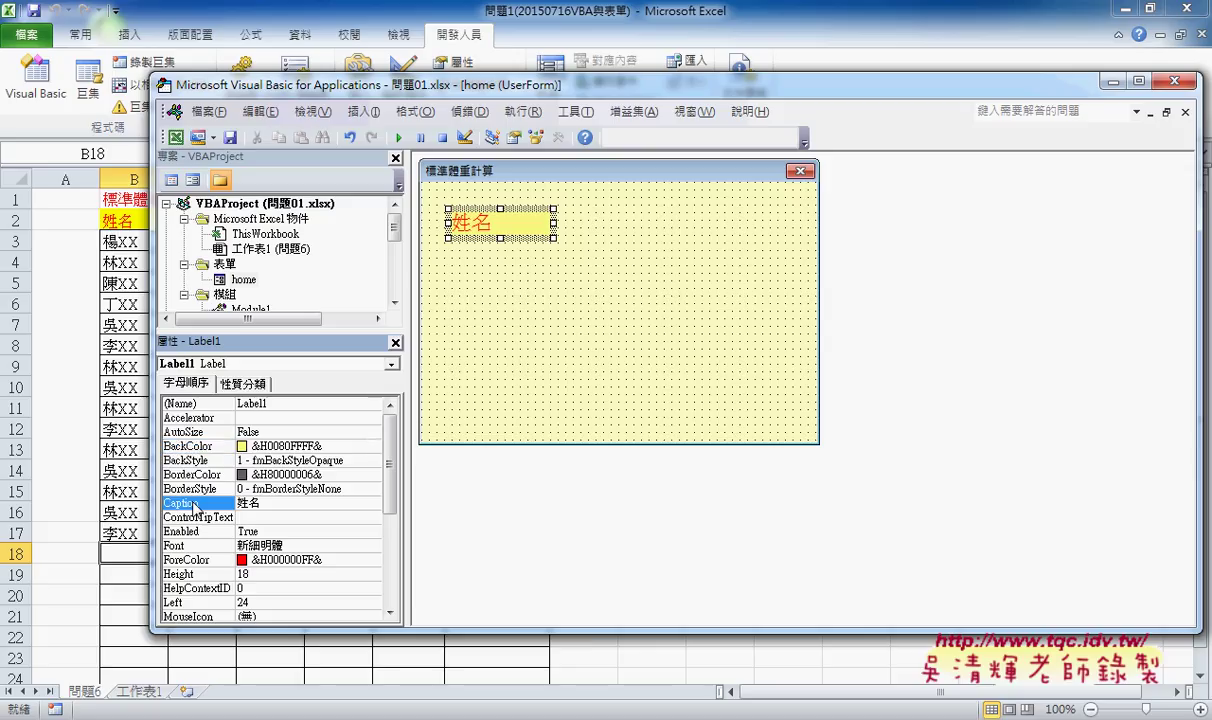
pyautogui.click(190, 547)
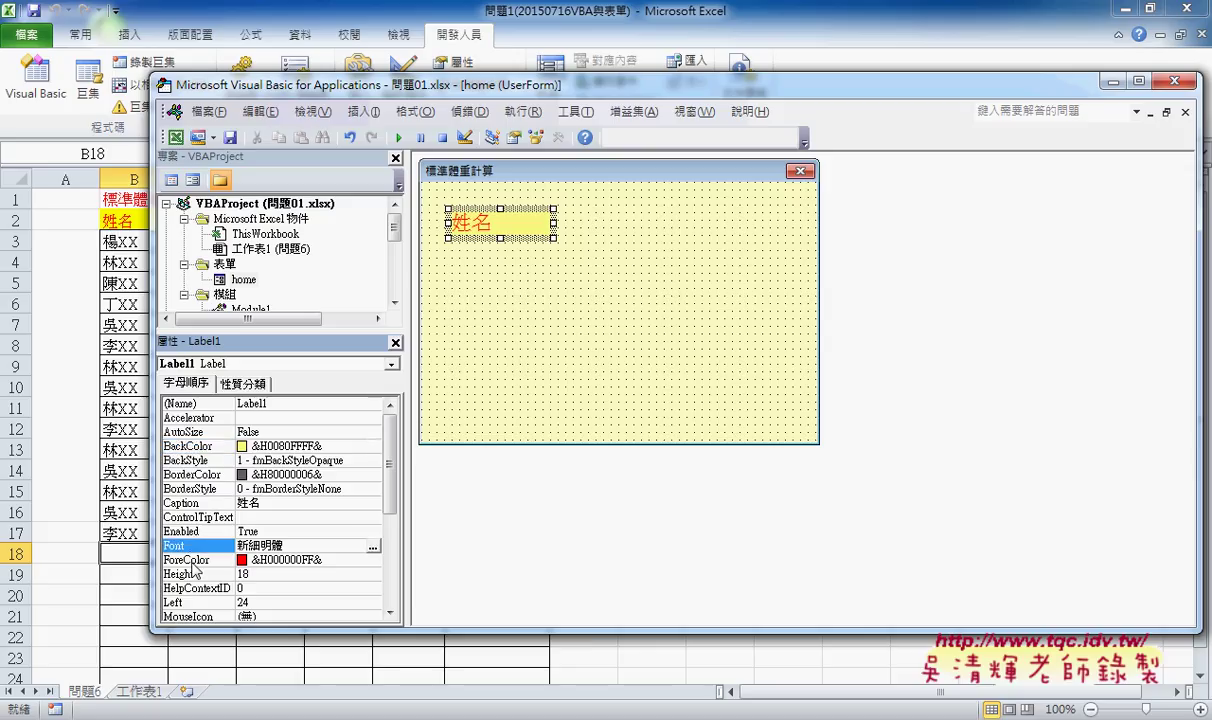
pyautogui.click(188, 556)
pyautogui.click(190, 446)
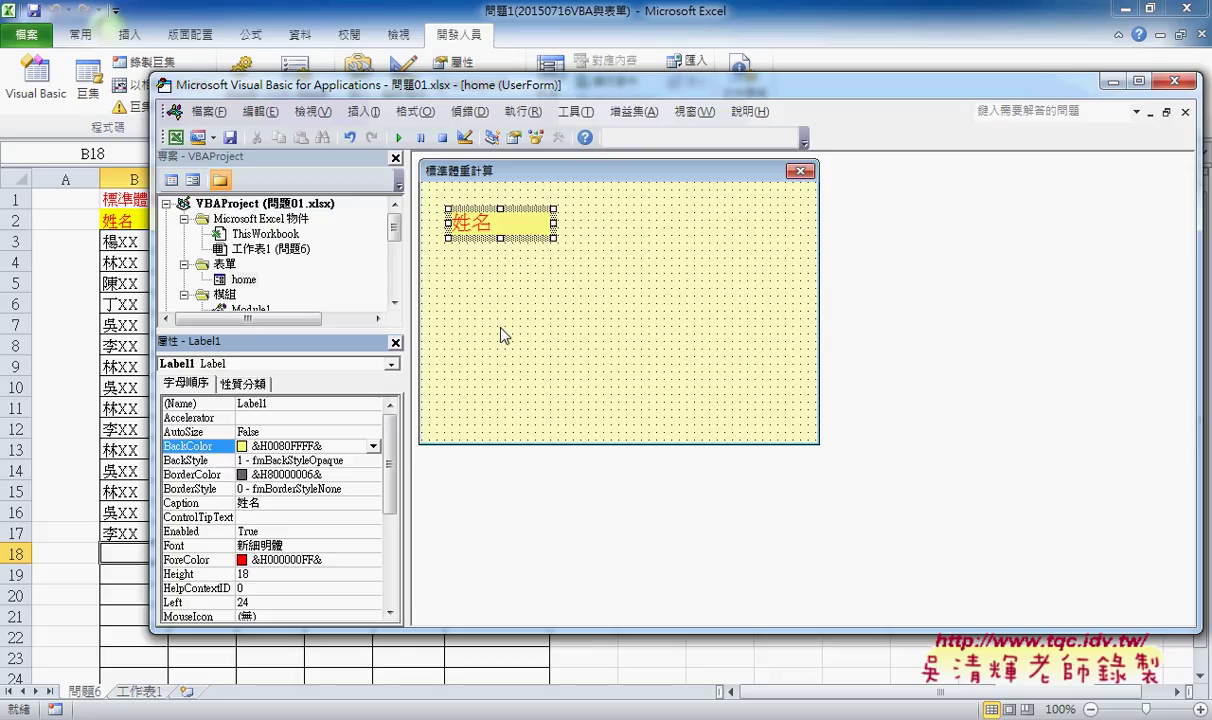
# Copy the 姓名 label four times down the form and select all five labels
pyautogui.click(511, 234)
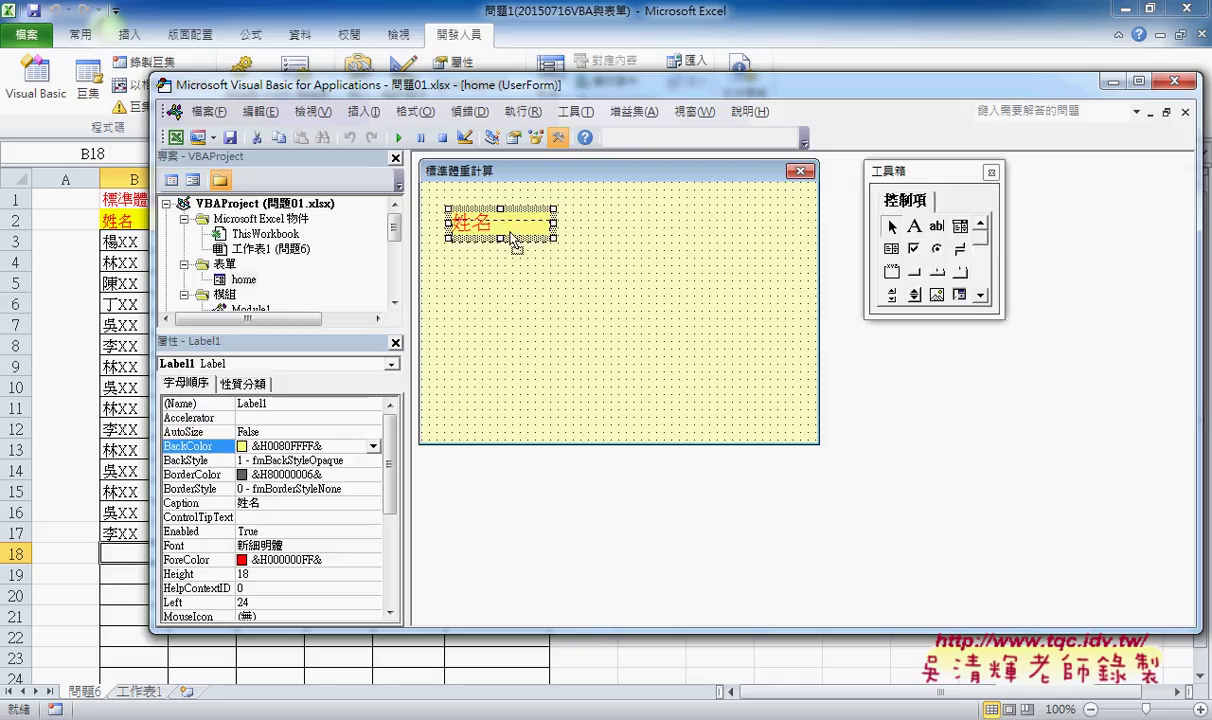
pyautogui.moveTo(511, 236); pyautogui.dragTo(513, 275)
pyautogui.moveTo(512, 272); pyautogui.dragTo(515, 402)
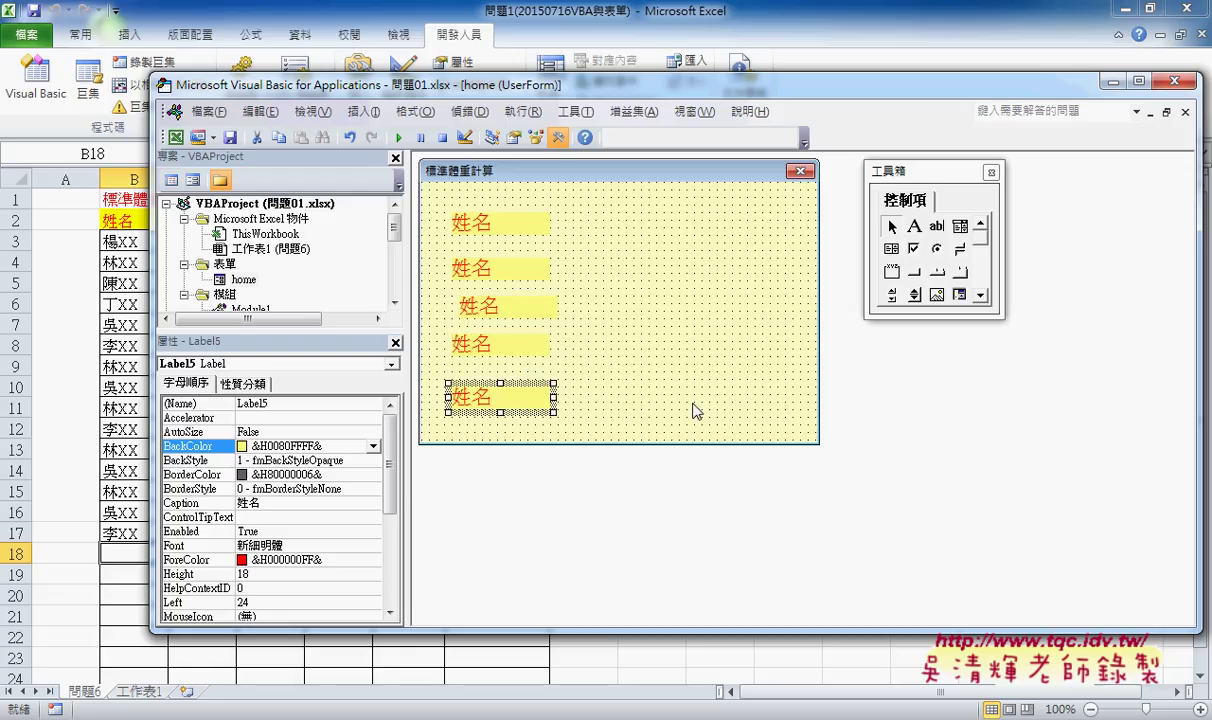
pyautogui.moveTo(428, 193); pyautogui.dragTo(620, 474)
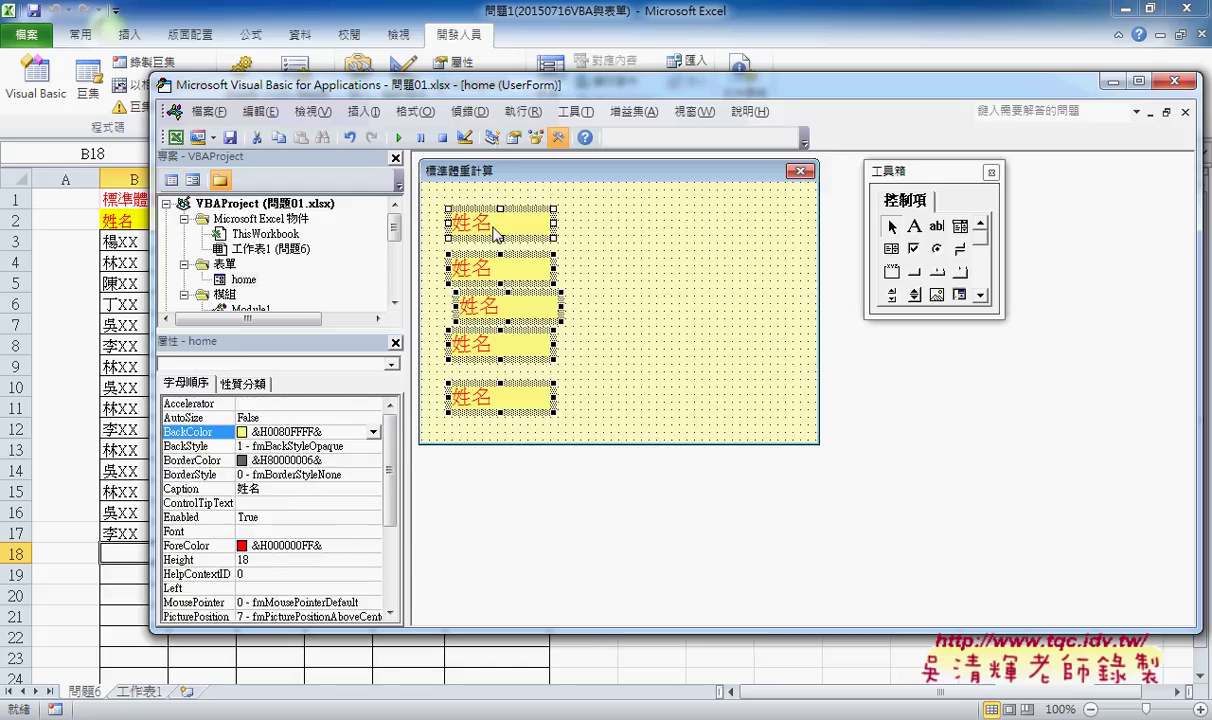
# Align the five 姓名 labels by their left edges and make their vertical spacing equal
pyautogui.click(431, 113)
pyautogui.moveTo(470, 133)
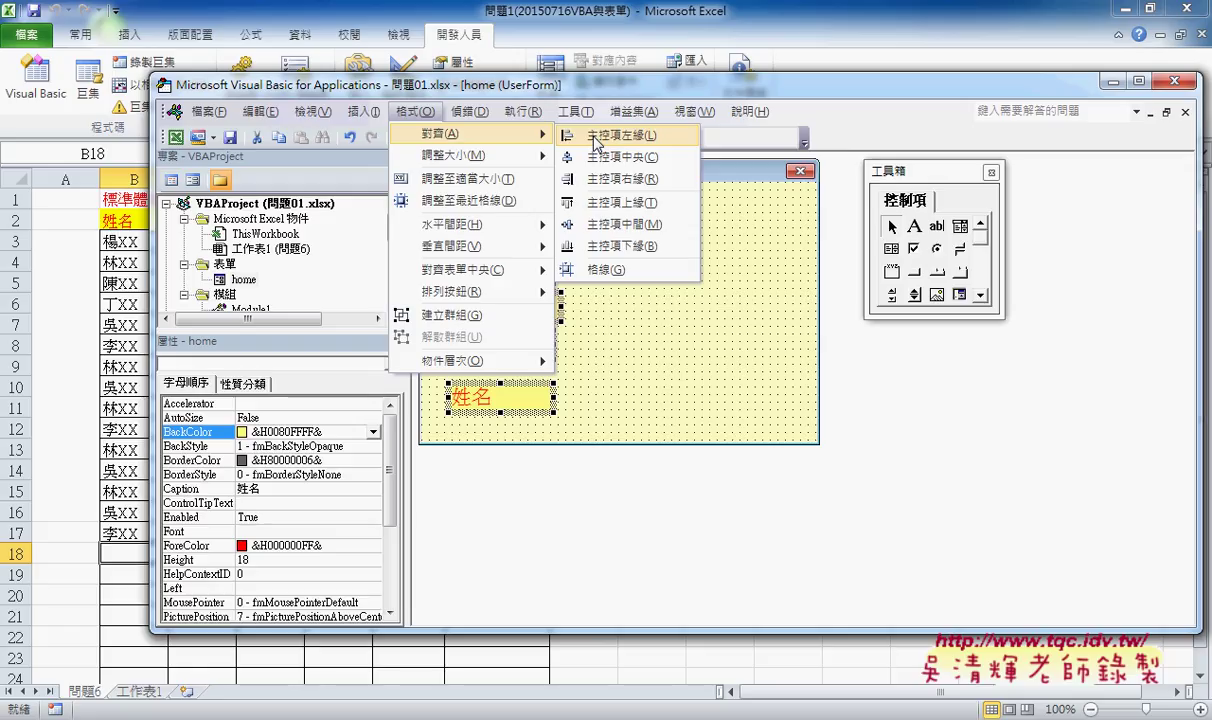
pyautogui.click(595, 142)
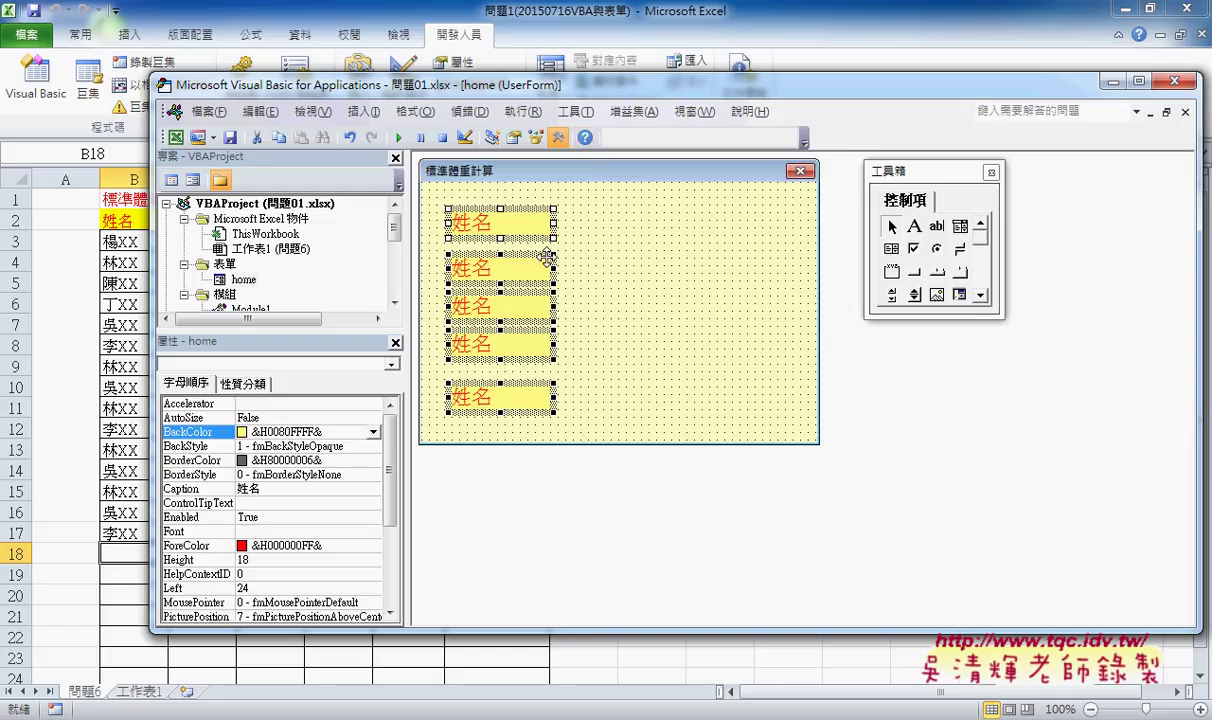
pyautogui.click(414, 111)
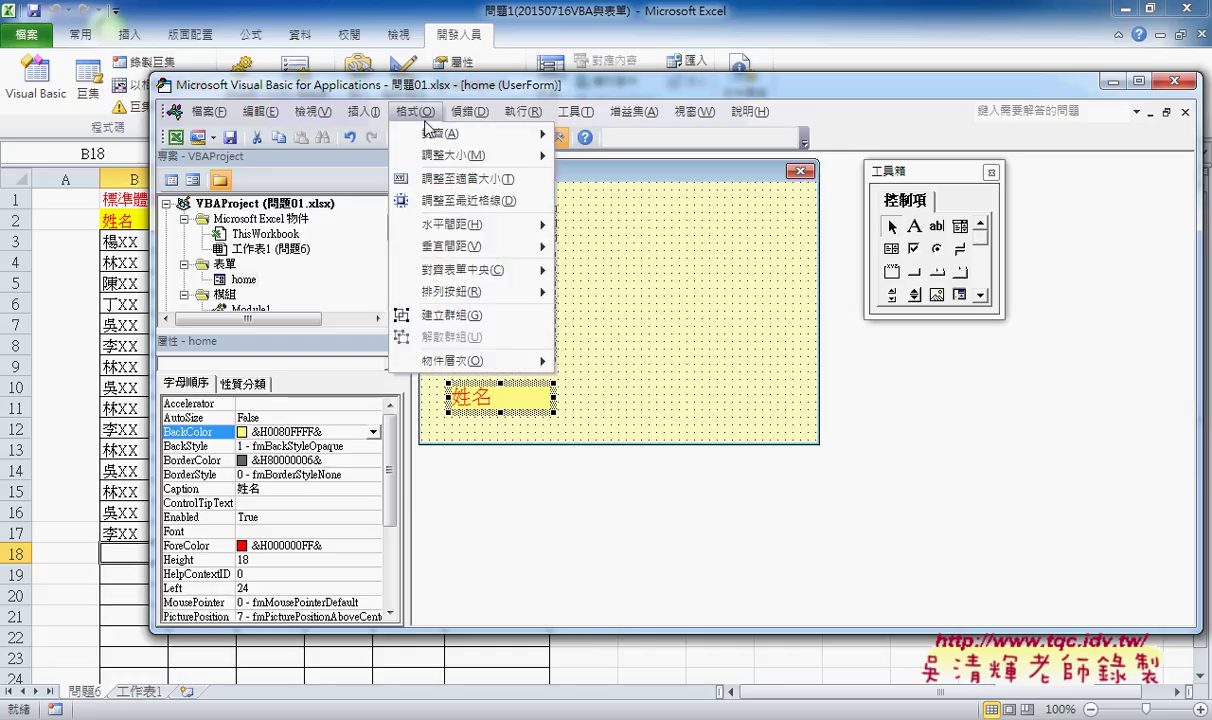
pyautogui.moveTo(452, 246)
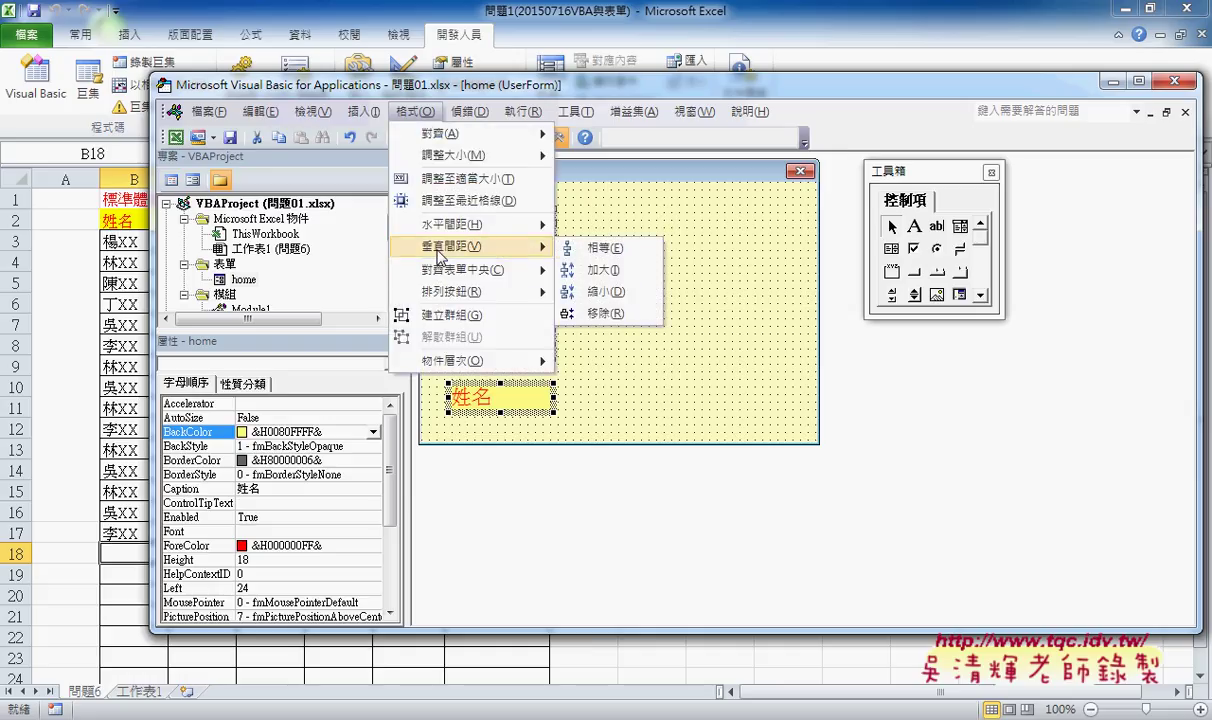
pyautogui.click(597, 249)
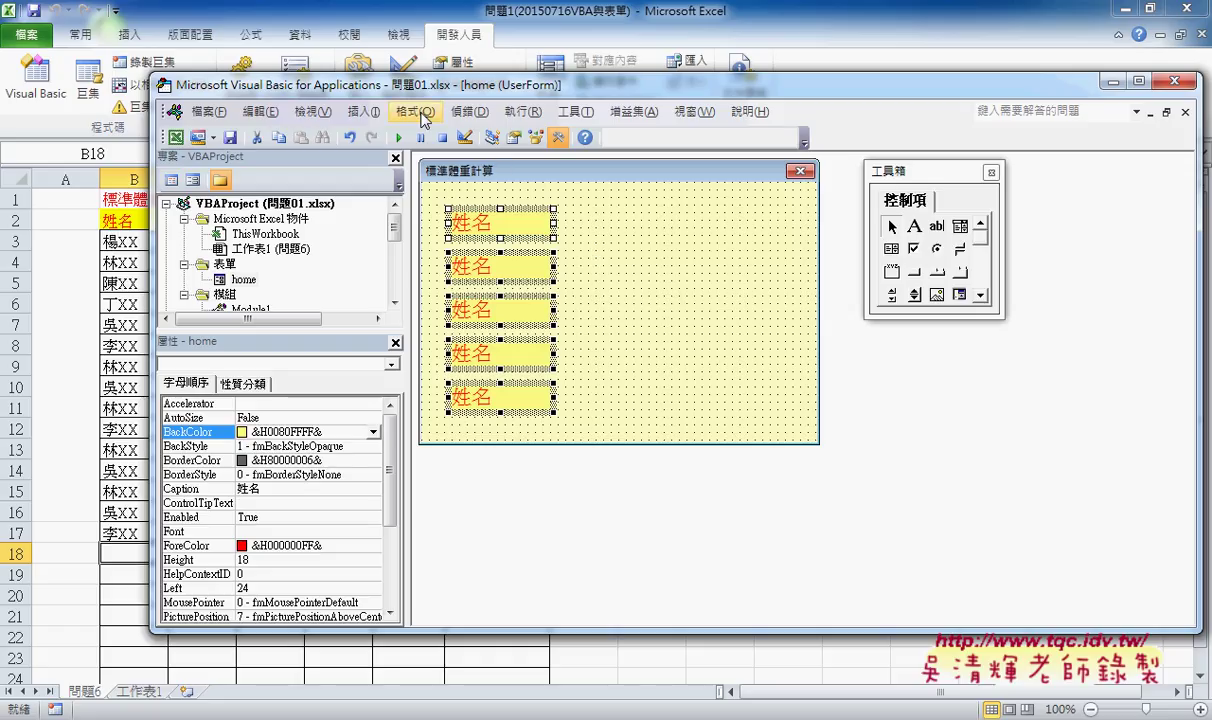
pyautogui.click(414, 112)
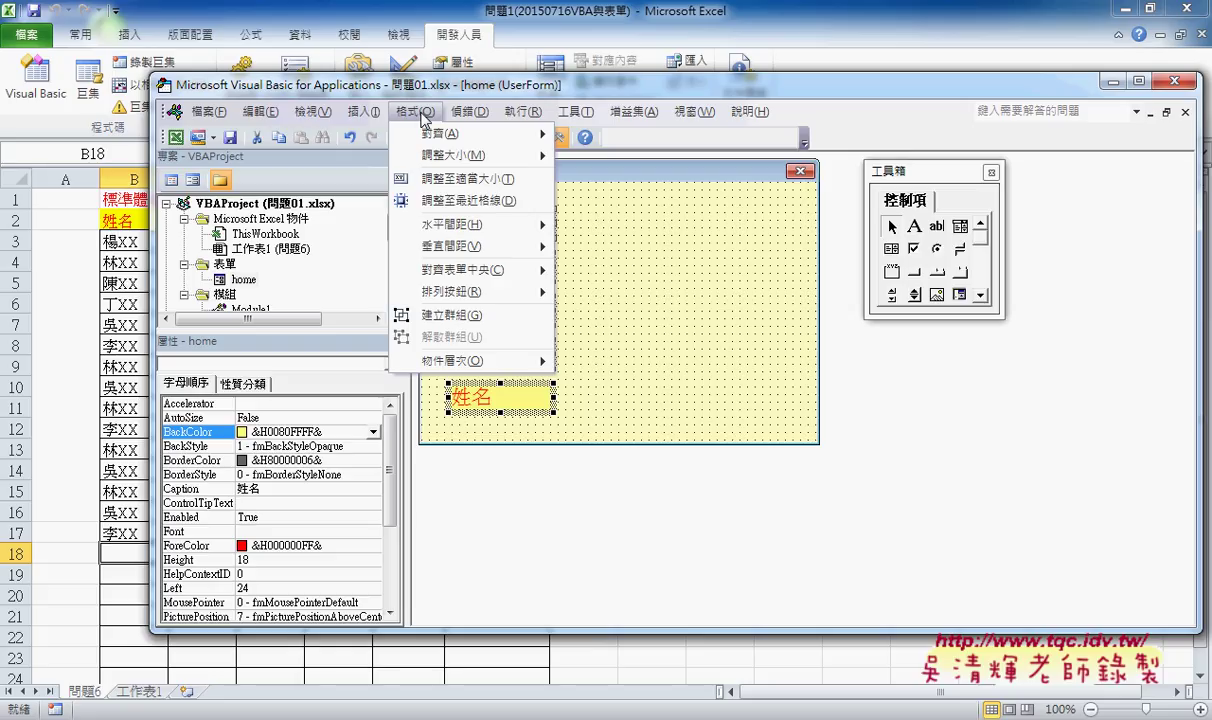
pyautogui.moveTo(469, 111)
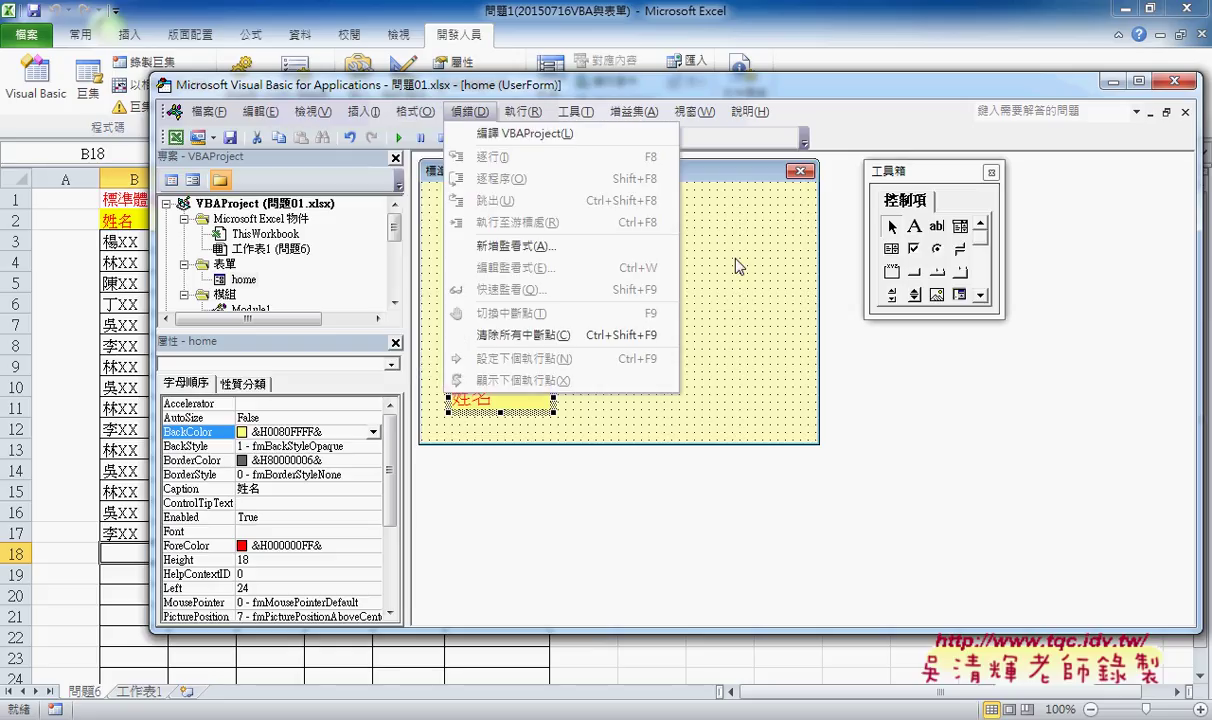
# Draw a TextBox1 text box beside the first 姓名 label, sized and level with it
pyautogui.click(738, 266)
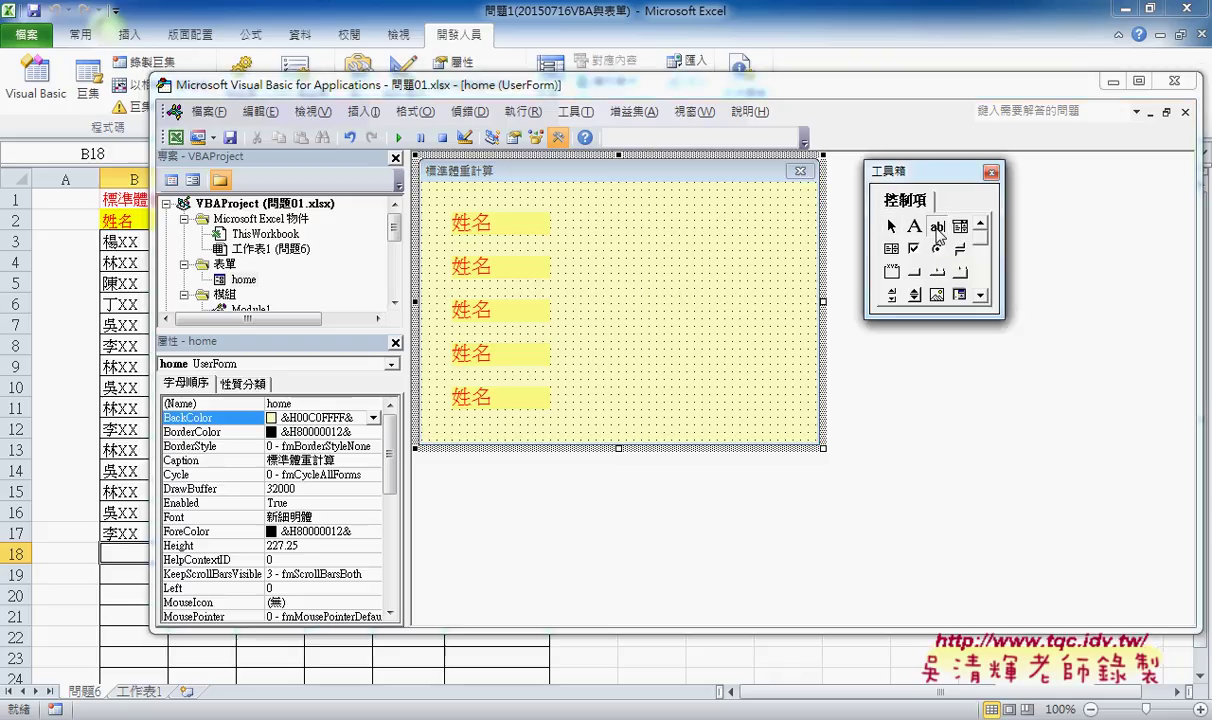
pyautogui.click(937, 227)
pyautogui.moveTo(566, 205); pyautogui.dragTo(706, 246)
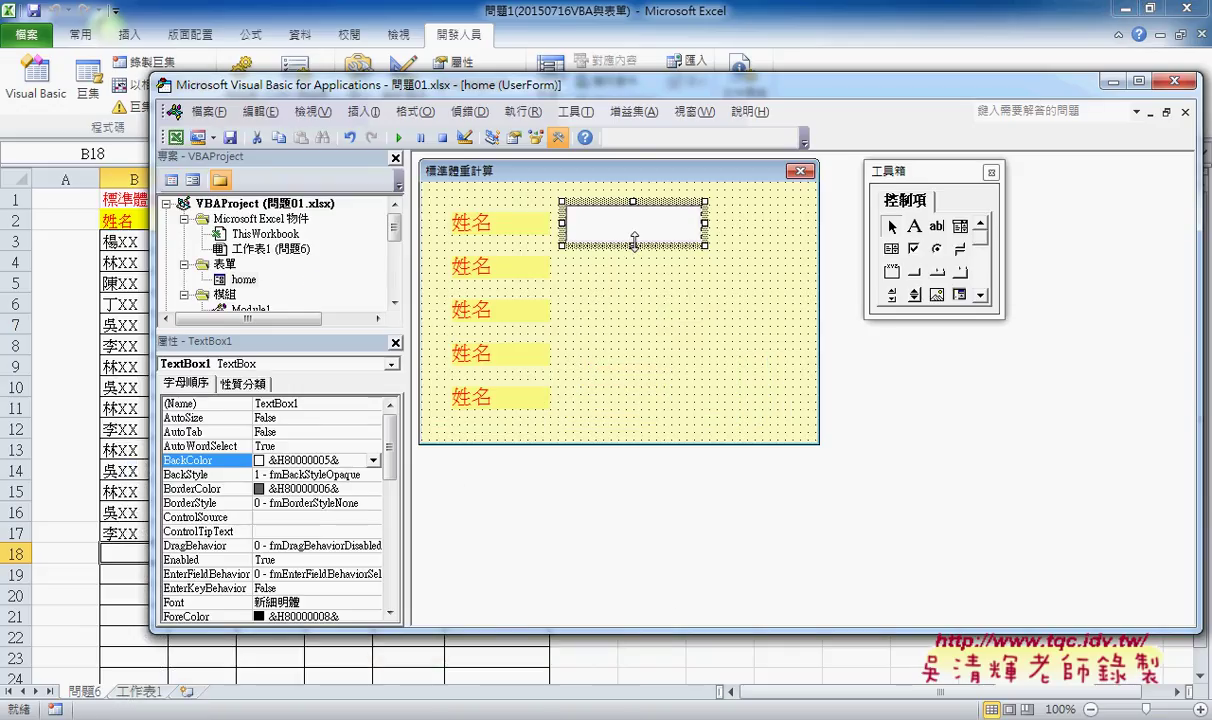
pyautogui.moveTo(622, 246); pyautogui.dragTo(622, 239)
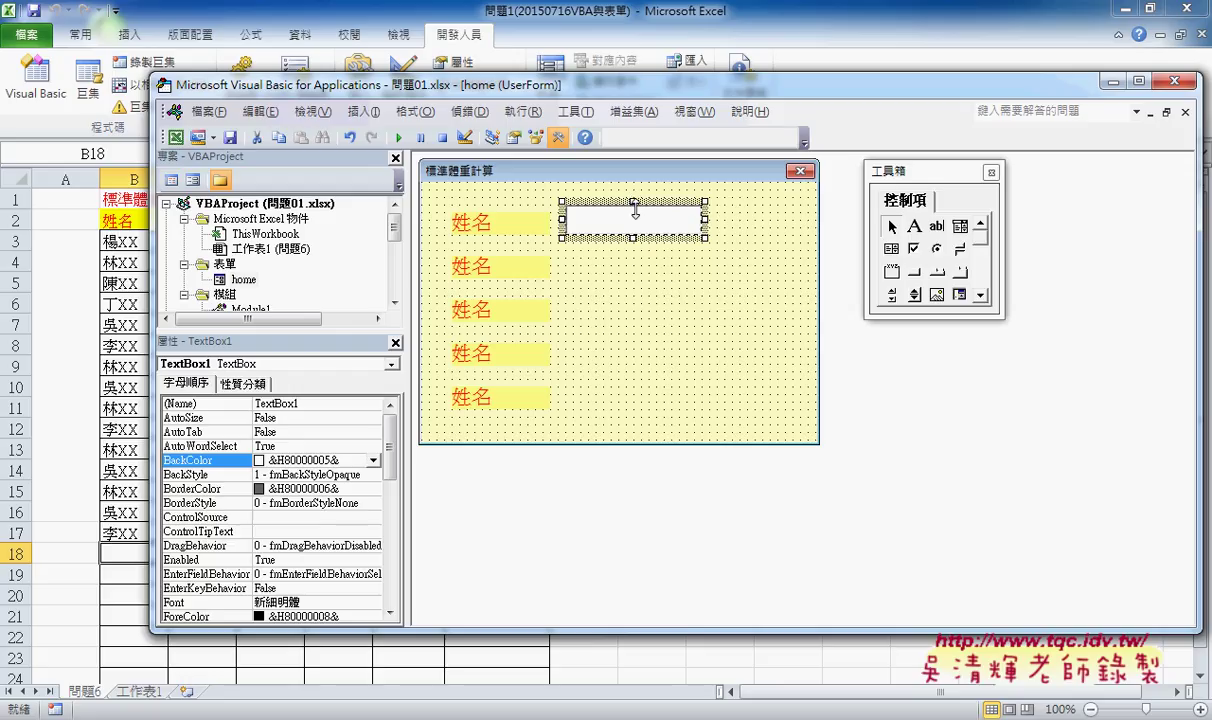
pyautogui.moveTo(634, 228); pyautogui.dragTo(646, 232)
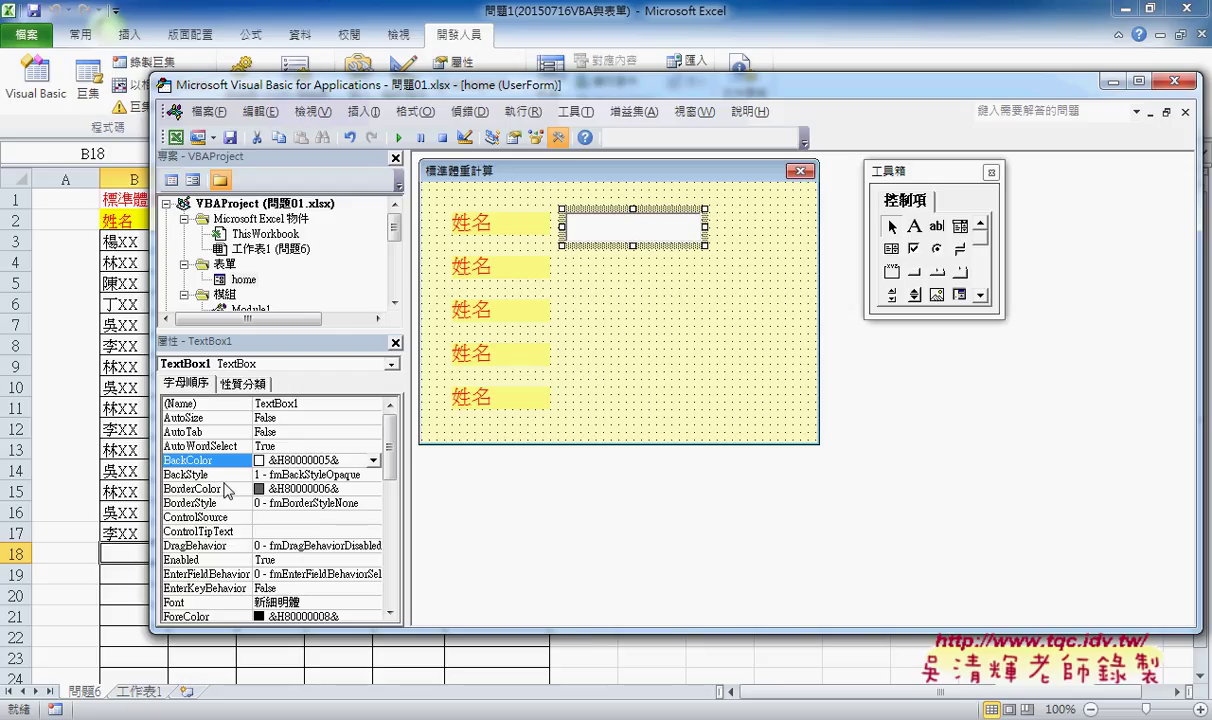
# Set the text box's font size to 16
pyautogui.click(190, 603)
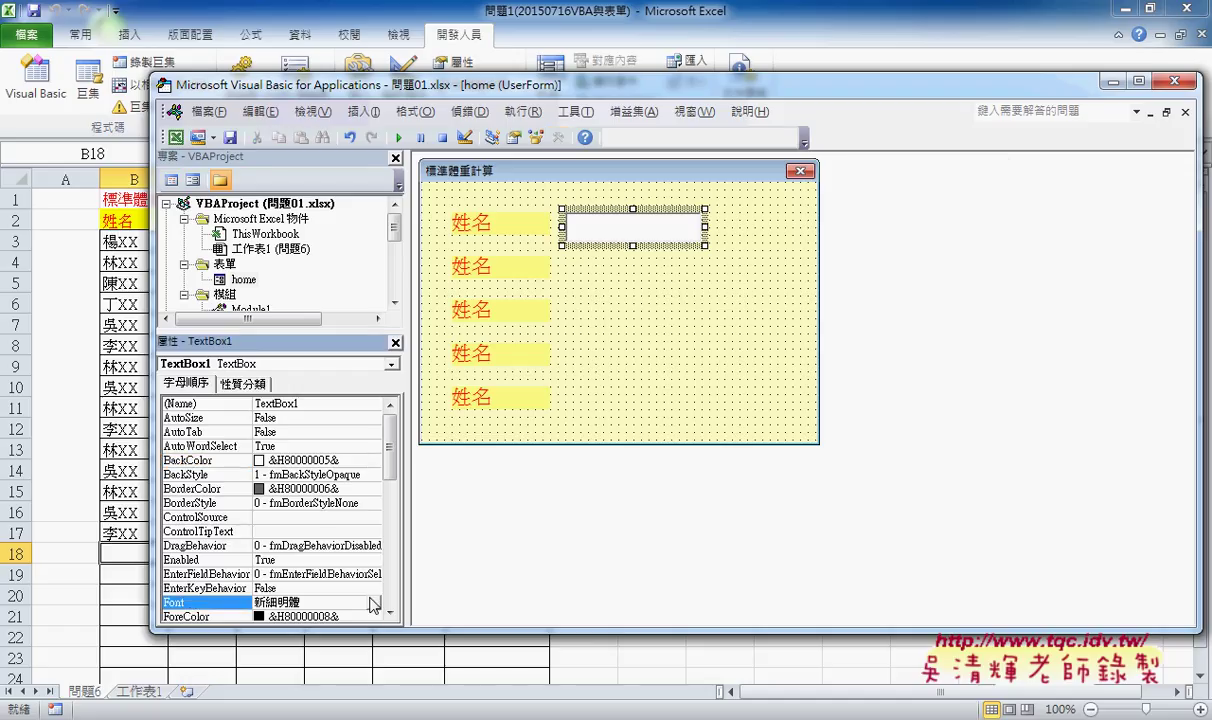
pyautogui.click(372, 604)
pyautogui.click(456, 304)
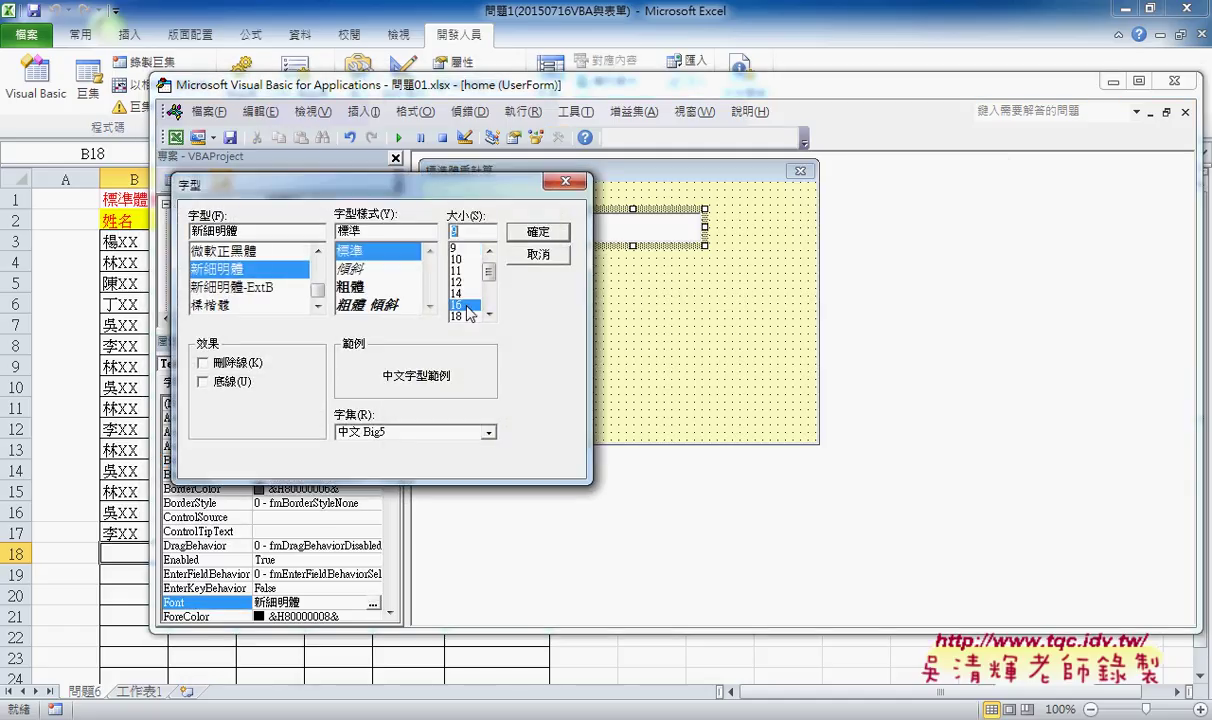
pyautogui.click(531, 238)
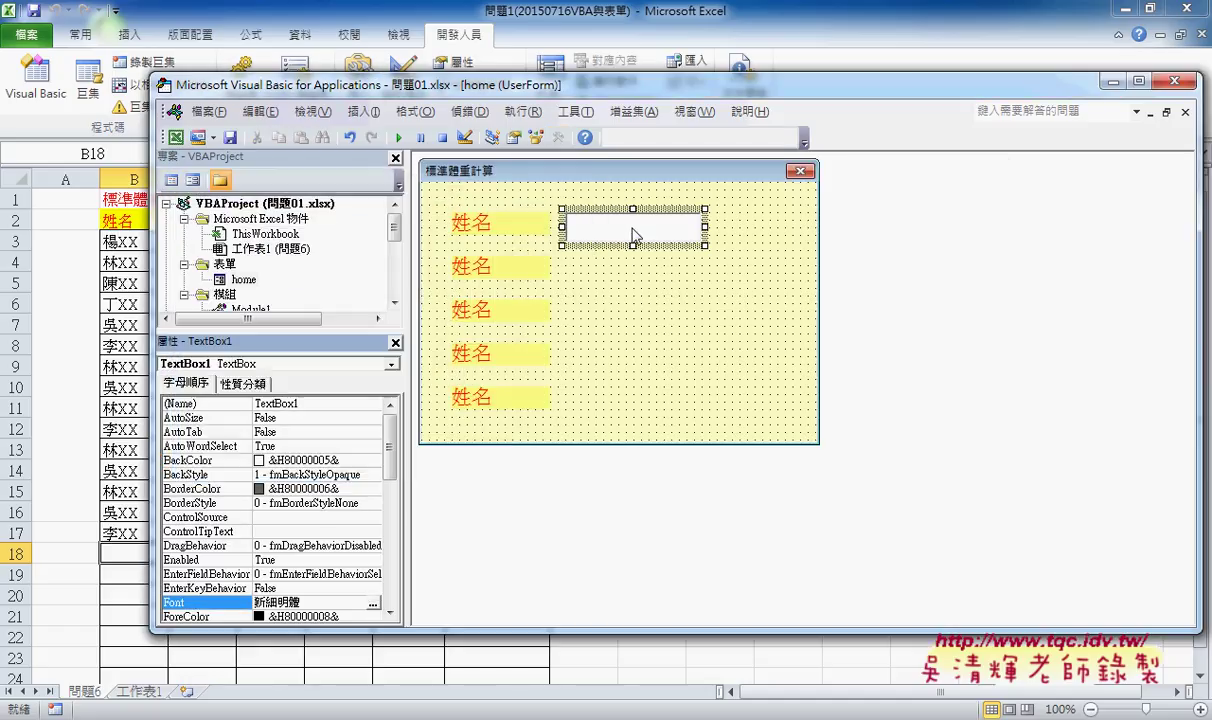